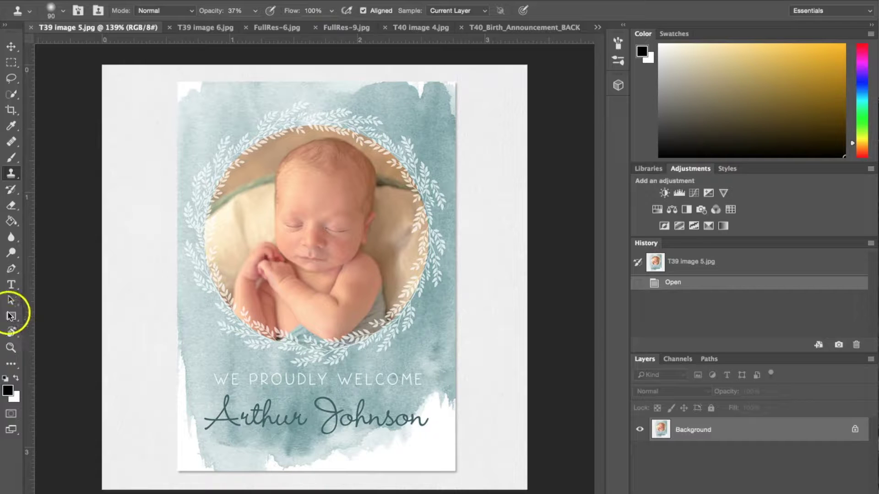
Compare the newborn and family-photo sample announcements, ending on T39 image 6.jpg.
click(201, 32)
click(200, 26)
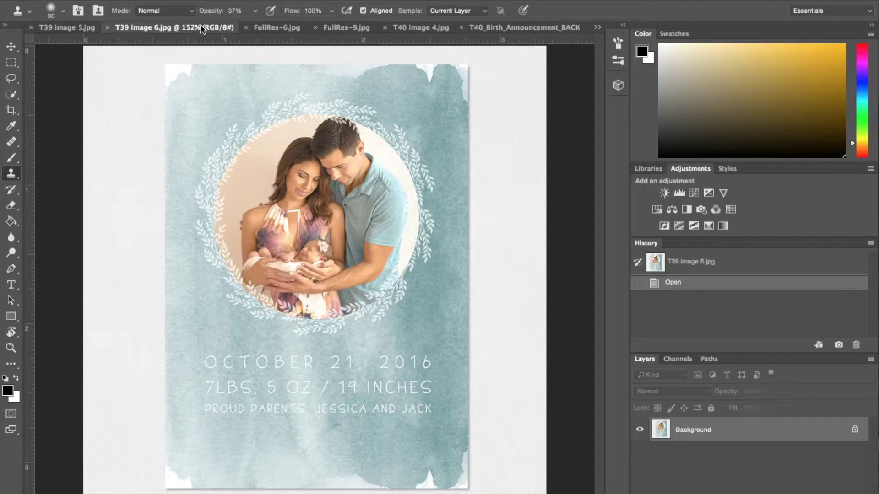
click(71, 27)
alt+click(294, 409)
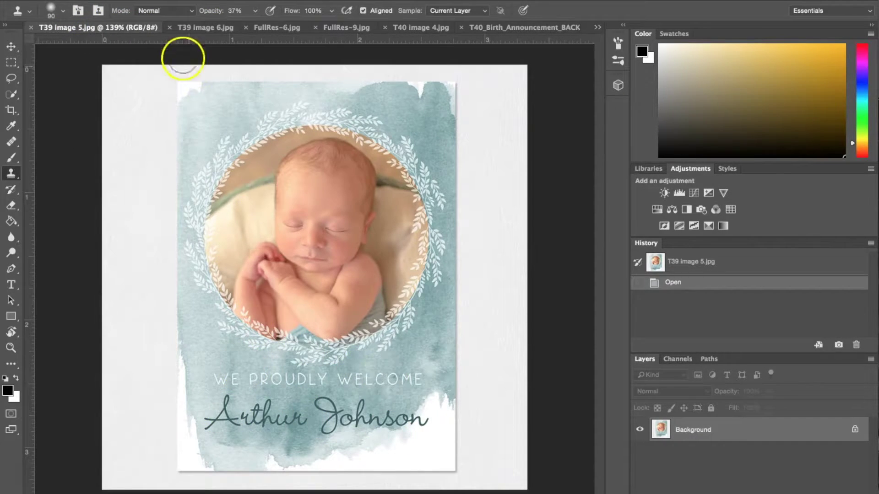
click(195, 29)
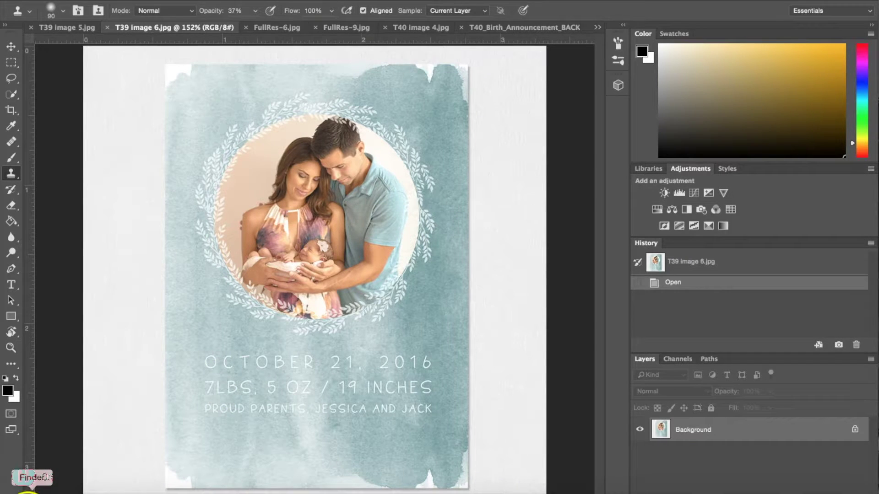
Open T39_Birth_Announcement_BACK.psd and FRONT.psd from the Finder template folder in Photoshop.
click(28, 492)
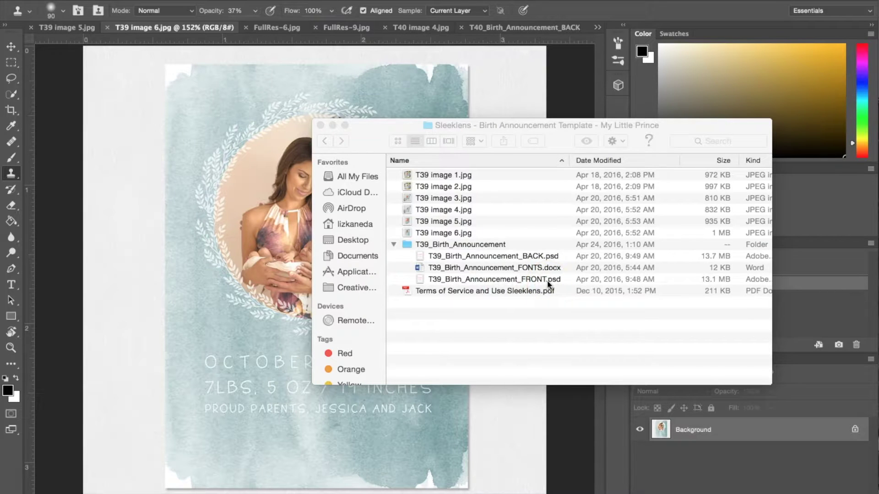
click(441, 255)
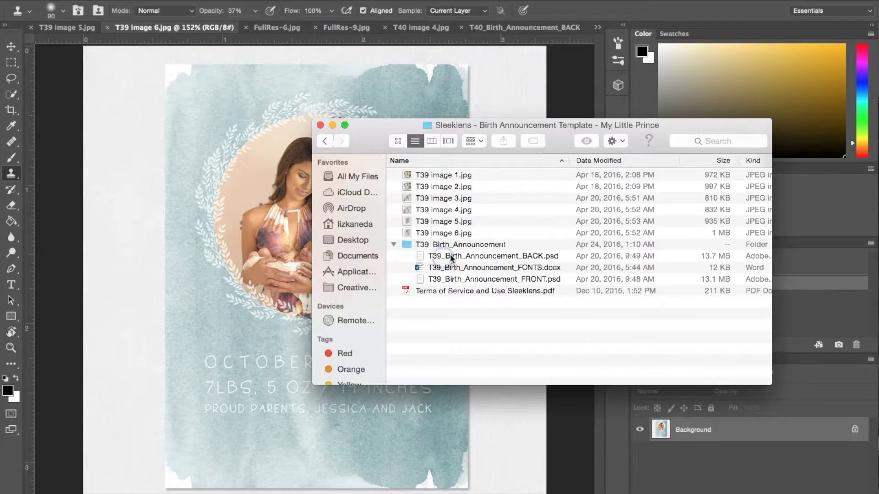
click(539, 257)
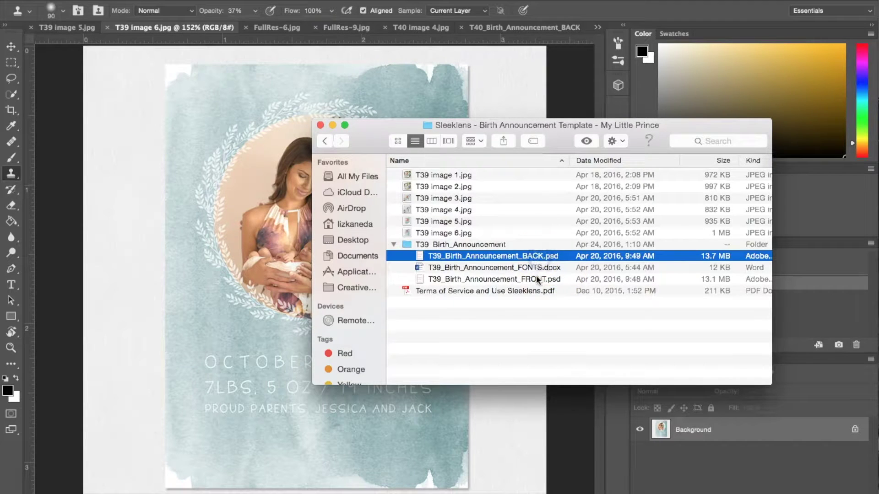
super+click(535, 278)
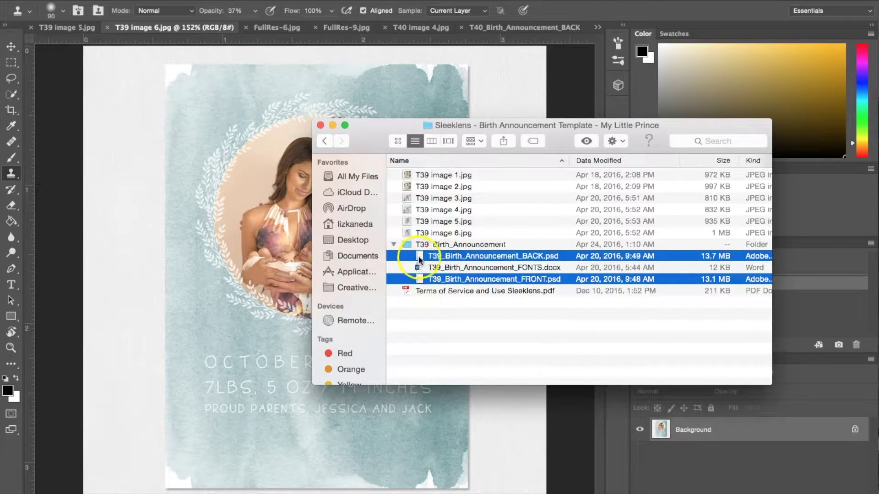
drag(420, 259, 243, 493)
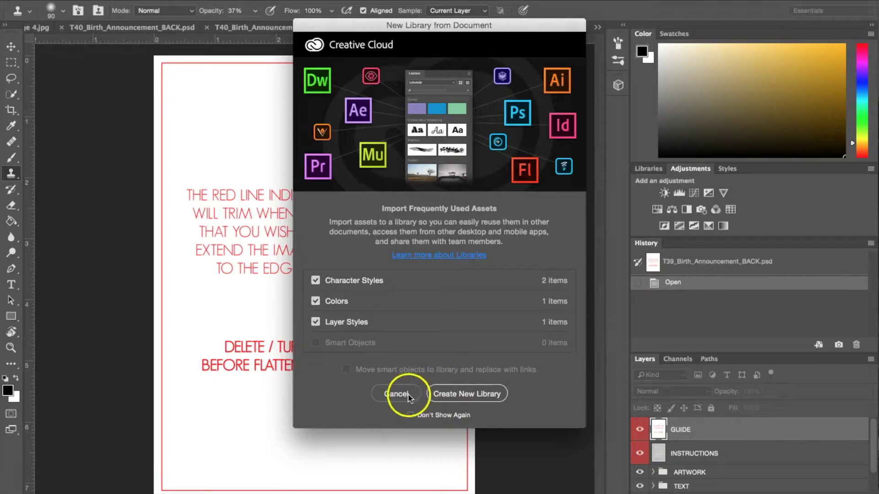
Dismiss the new library prompt and look over the T39 BACK and FRONT templates.
click(406, 395)
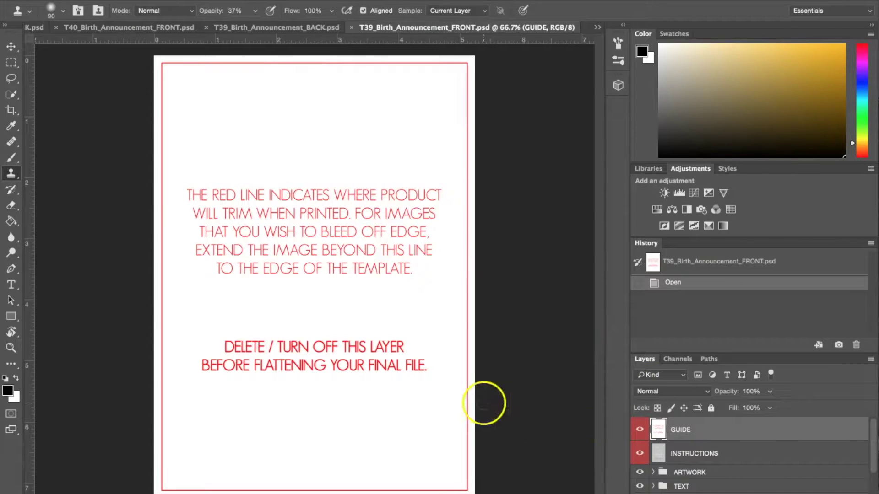
click(298, 29)
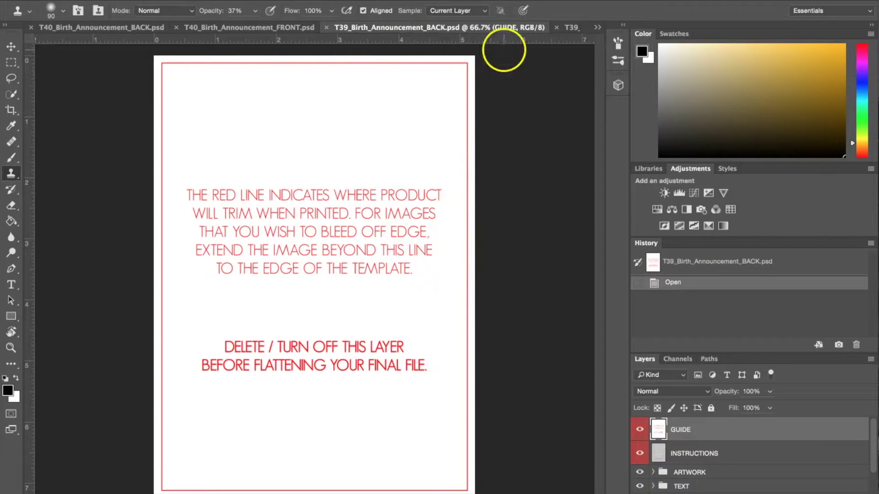
click(578, 27)
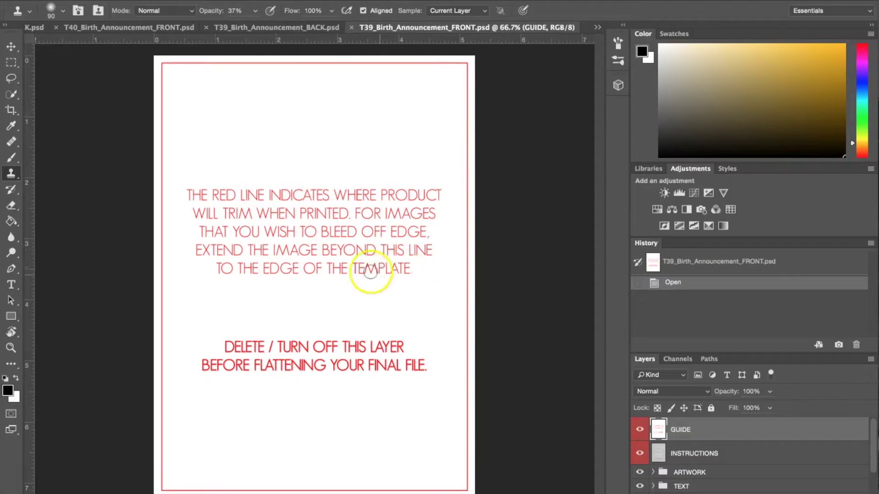
Preview the front without its GUIDE and INSTRUCTIONS layers, then delete both layers.
click(640, 429)
click(640, 456)
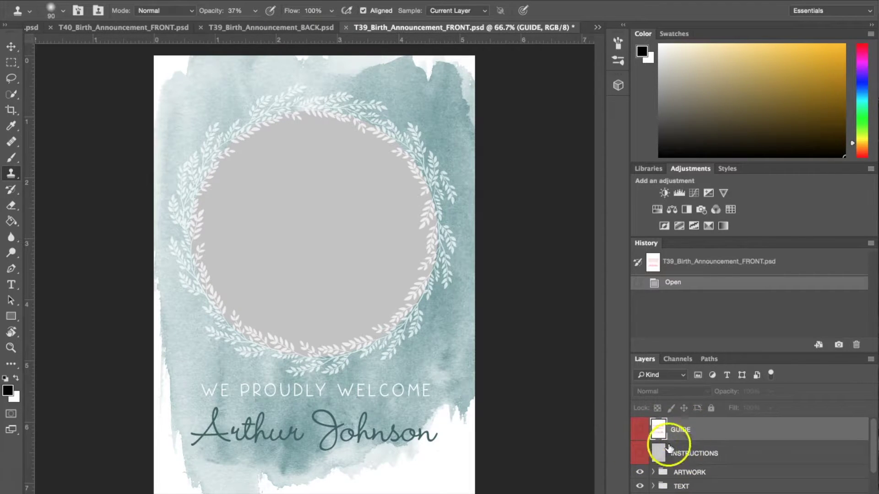
click(639, 430)
click(639, 459)
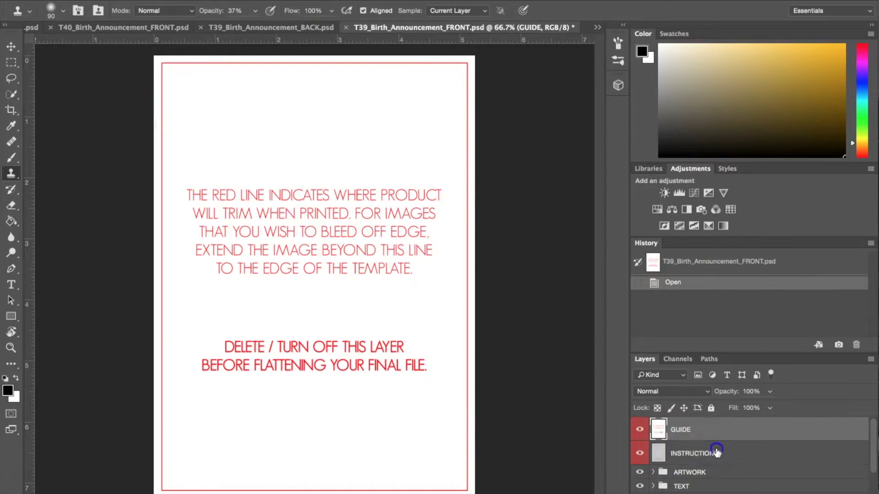
click(716, 452)
shift+click(716, 430)
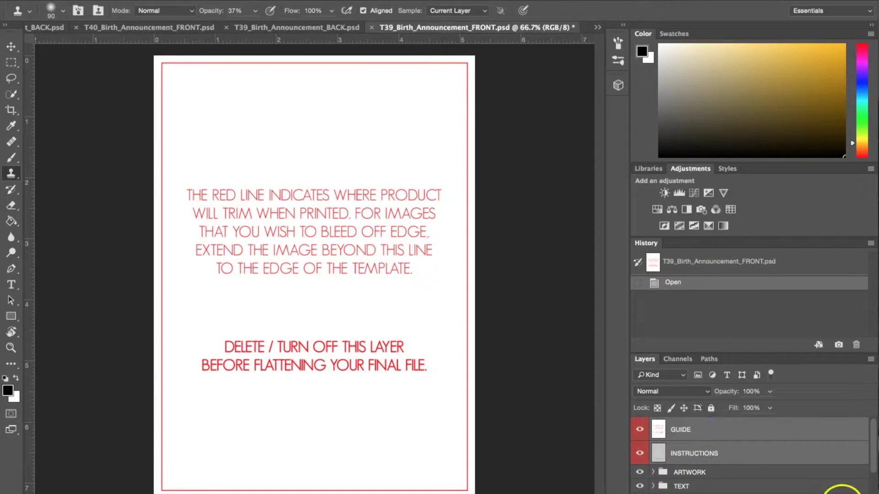
click(857, 493)
key(Return)
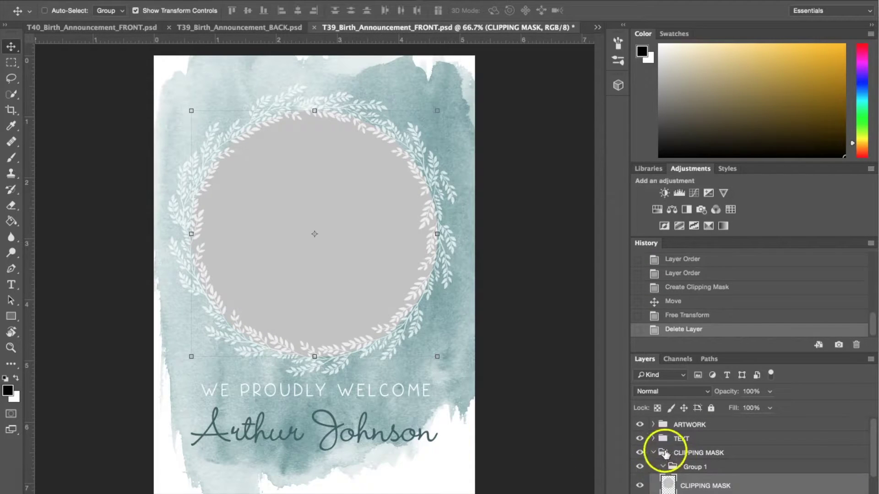
Bring up the FullRes-6.jpg newborn photo and try out a rectangular marquee selection.
click(654, 453)
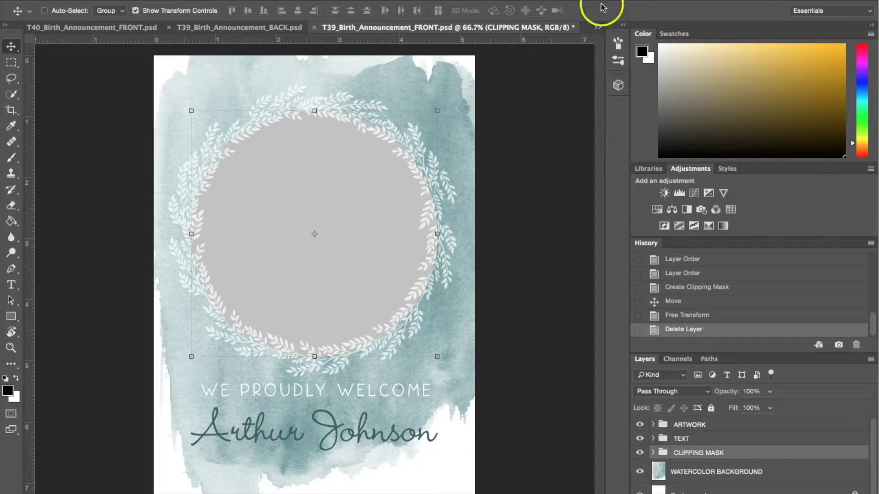
click(599, 29)
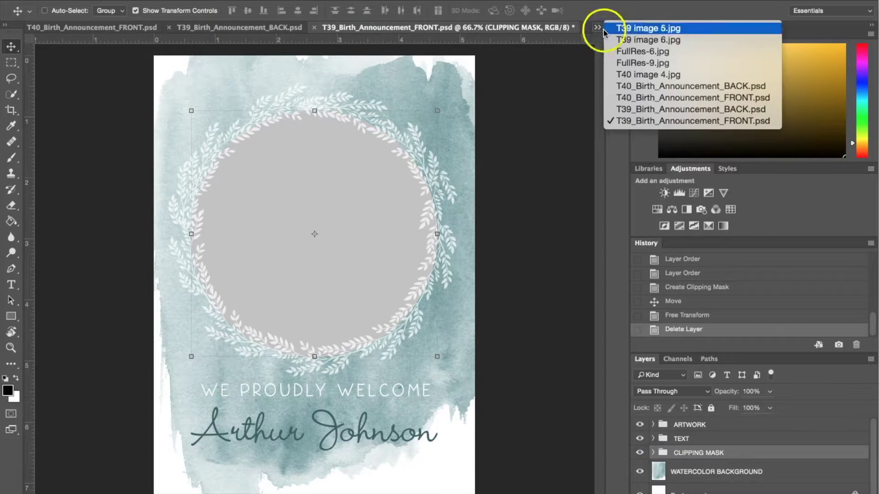
click(640, 52)
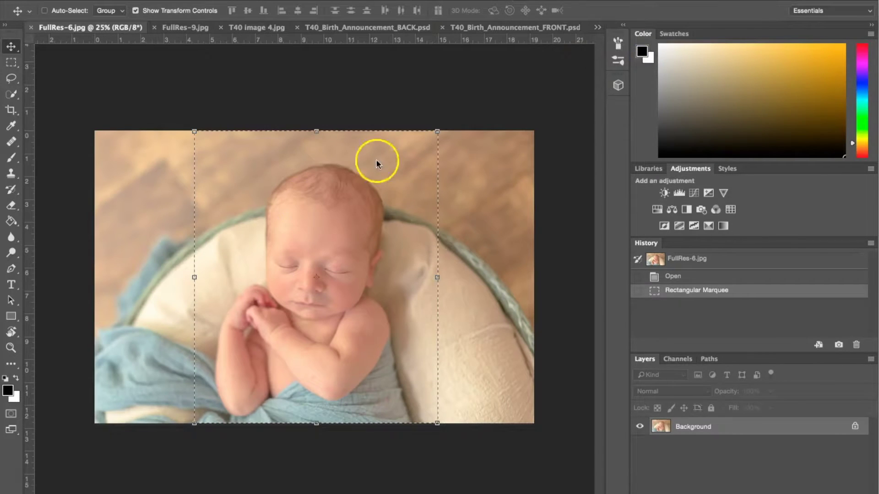
click(11, 63)
click(232, 180)
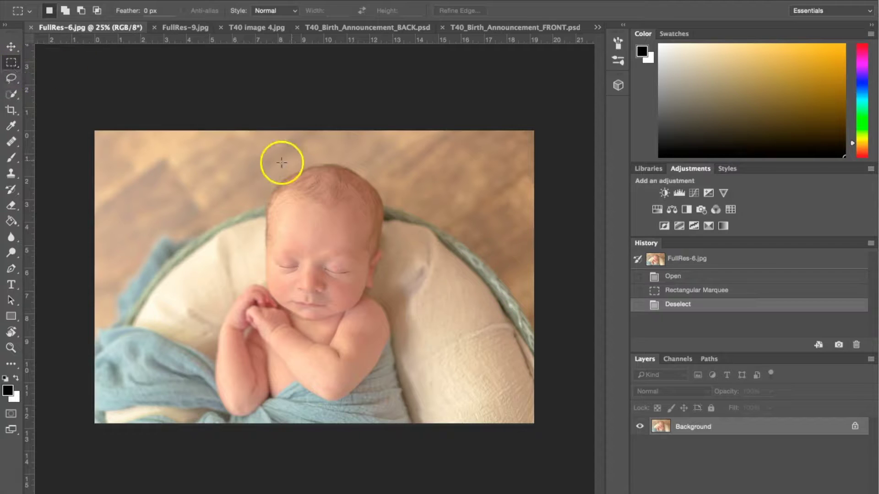
drag(220, 133, 451, 313)
click(232, 202)
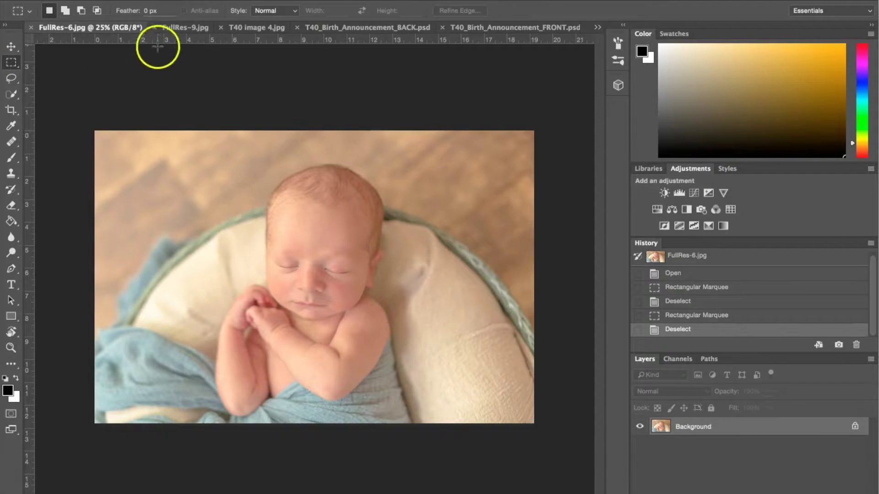
Cycle through the open T40 and T39 documents, returning to FullRes-6.jpg.
click(187, 28)
click(245, 28)
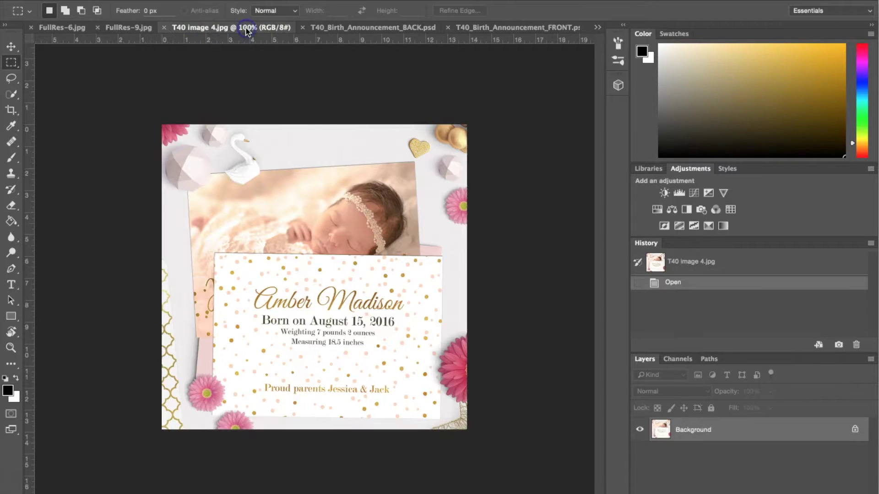
click(328, 29)
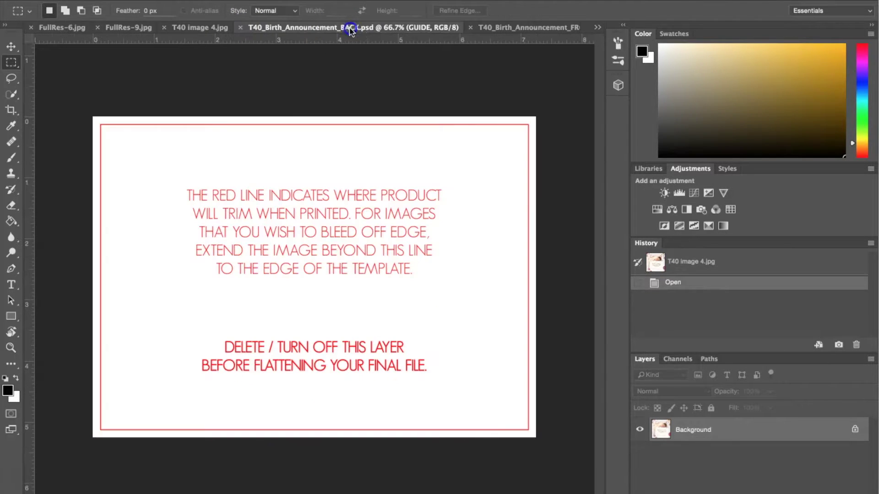
click(503, 28)
click(614, 28)
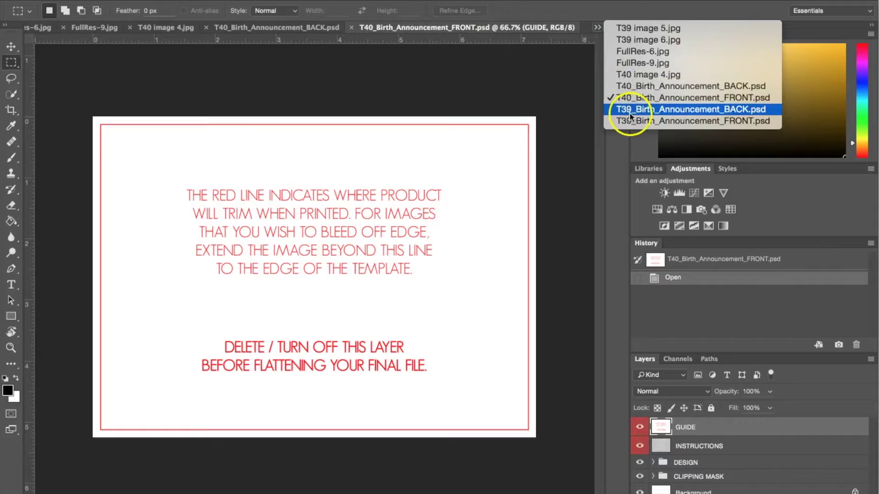
click(631, 114)
click(598, 27)
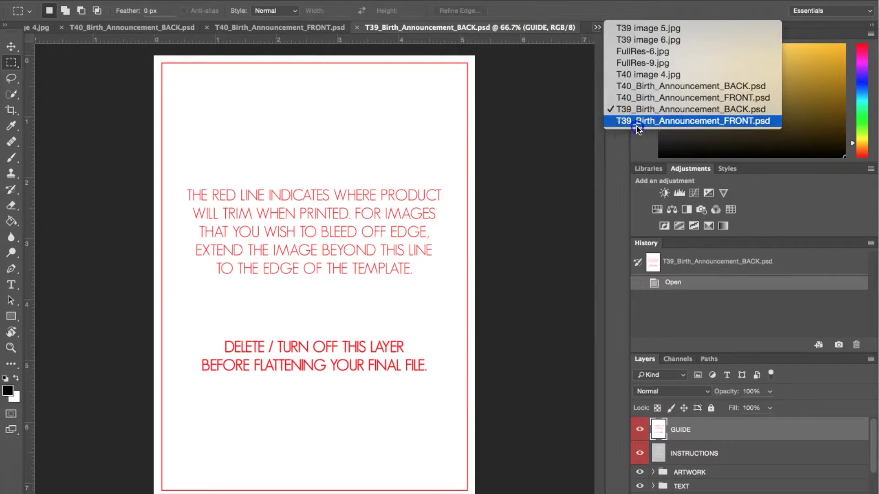
click(637, 125)
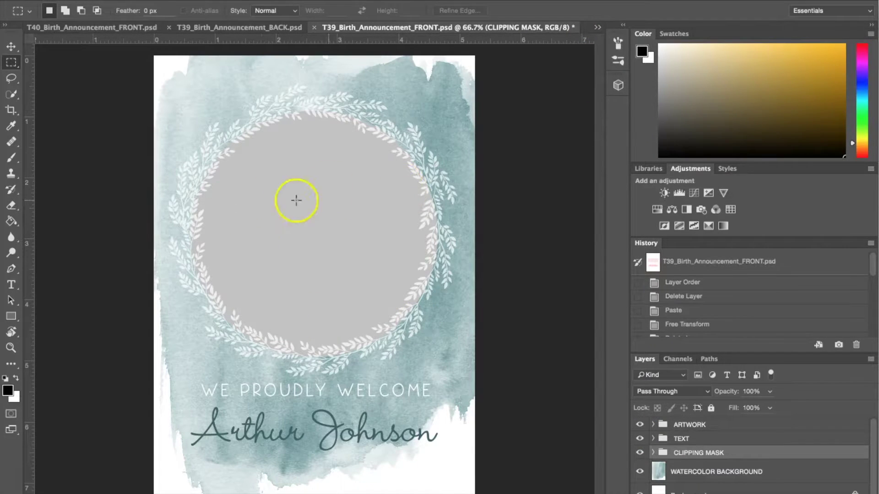
click(597, 30)
click(638, 51)
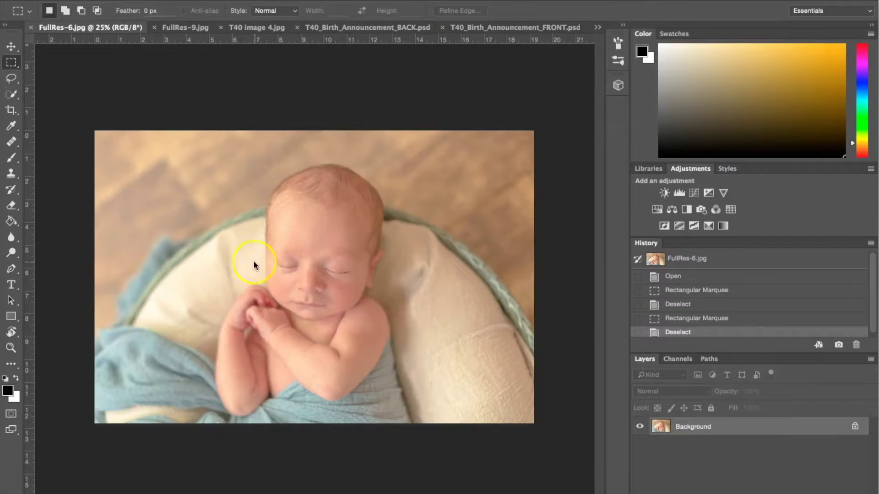
Select a tall rectangle around the sleeping baby and copy it.
drag(193, 132, 454, 448)
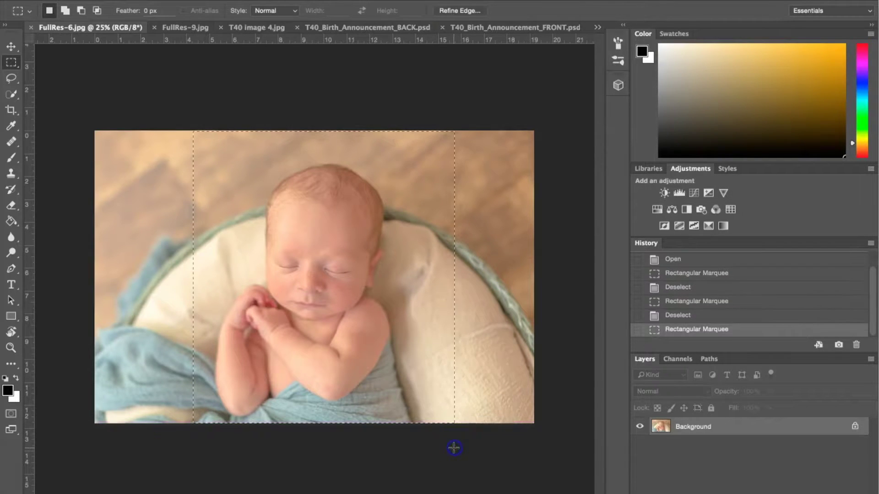
click(160, 2)
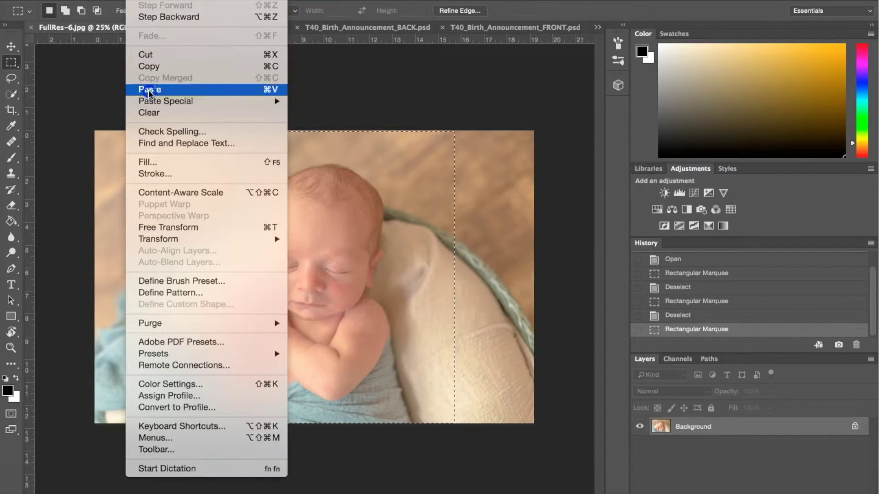
click(147, 68)
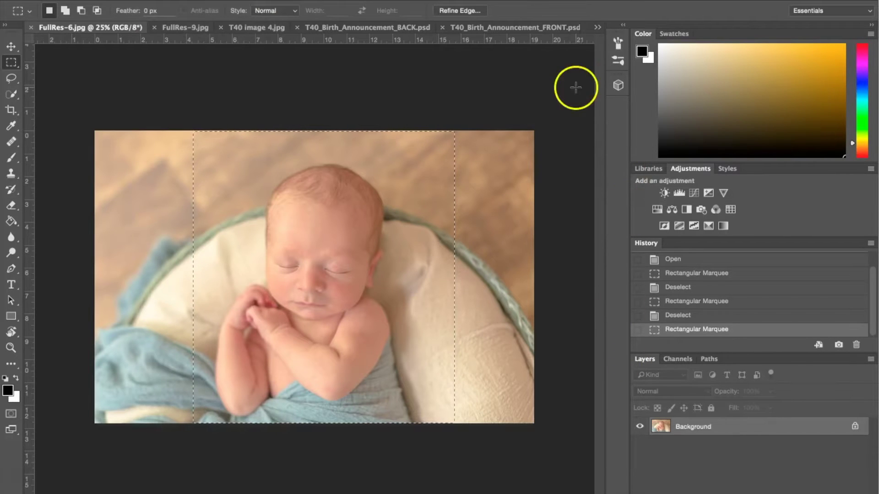
click(598, 28)
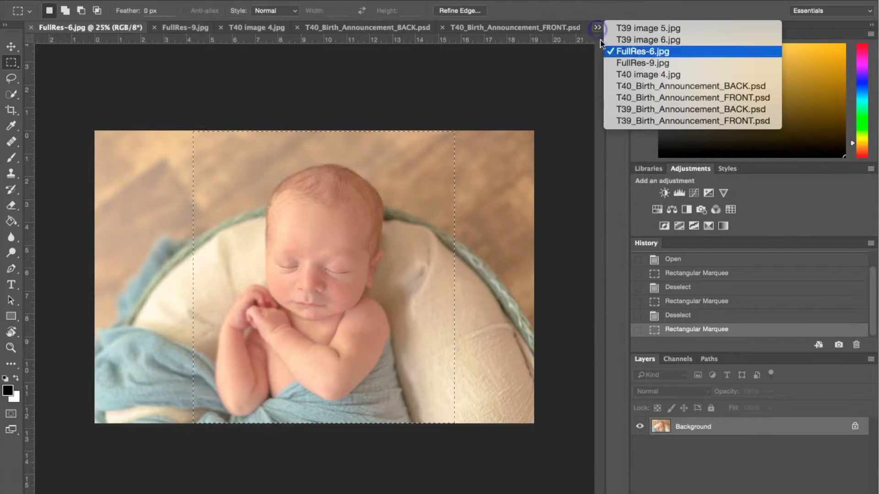
Paste the newborn photo into T39_Birth_Announcement_FRONT.psd as a new layer.
click(675, 123)
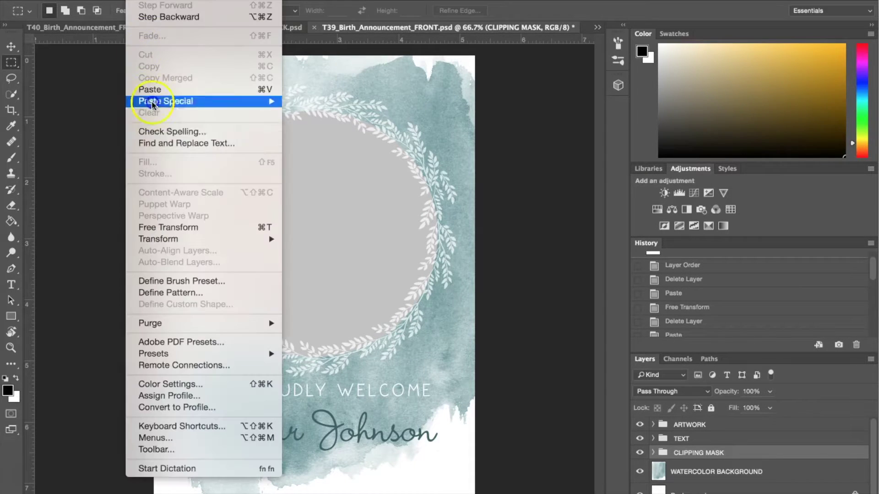
click(161, 87)
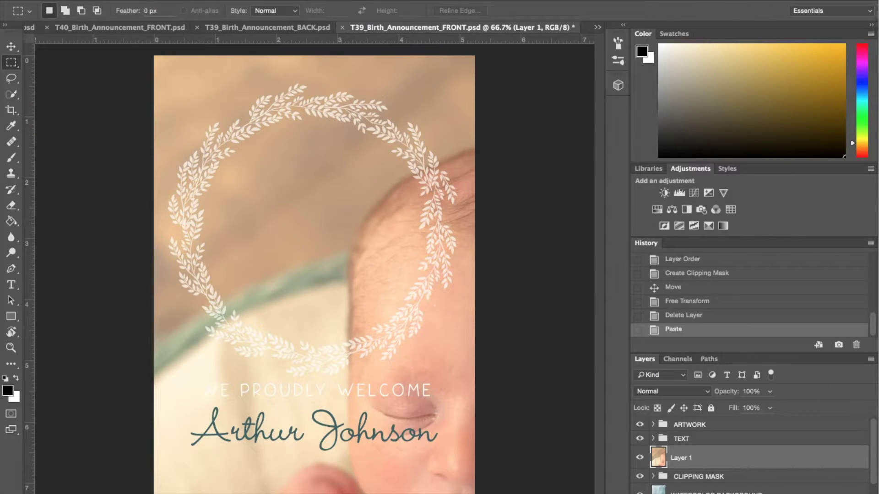
click(12, 46)
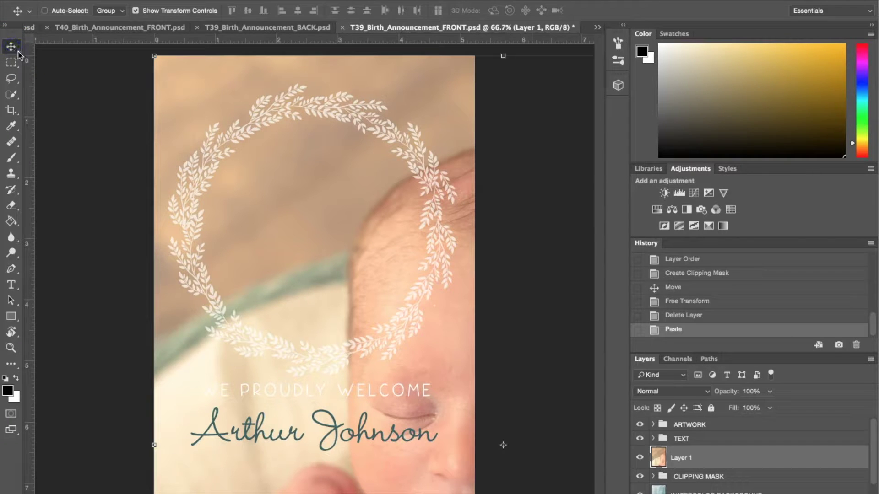
click(135, 10)
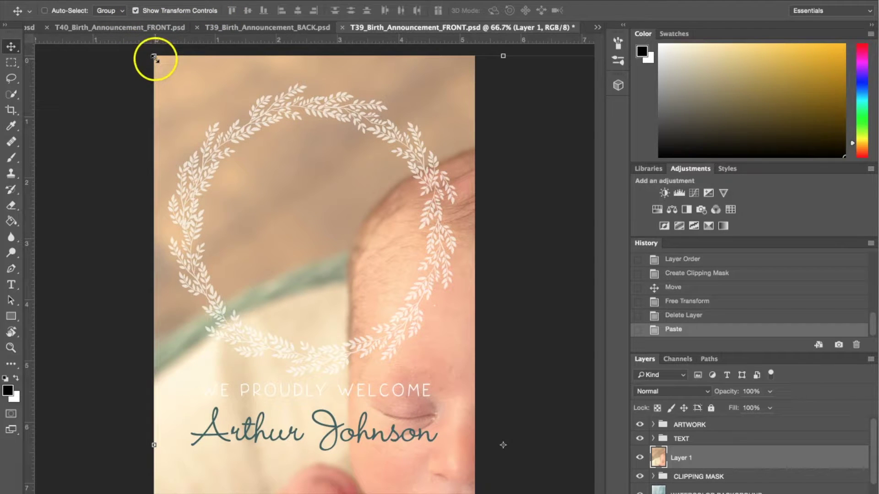
Scale the pasted photo to about 40.7% and position it over the wreath.
drag(154, 58, 408, 230)
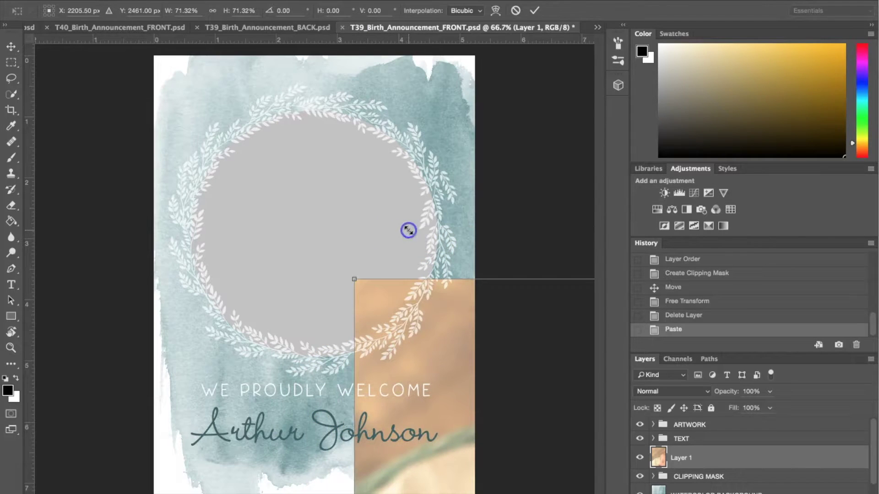
drag(469, 338, 220, 142)
drag(116, 83, 334, 257)
drag(416, 349, 302, 135)
drag(162, 68, 192, 98)
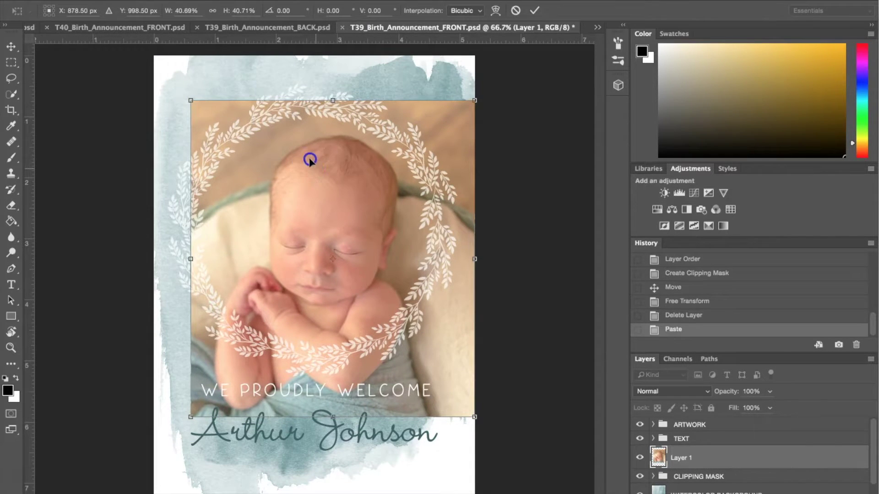
mouse_move(308, 141)
mouse_down()
mouse_move(297, 148)
mouse_move(305, 147)
mouse_up()
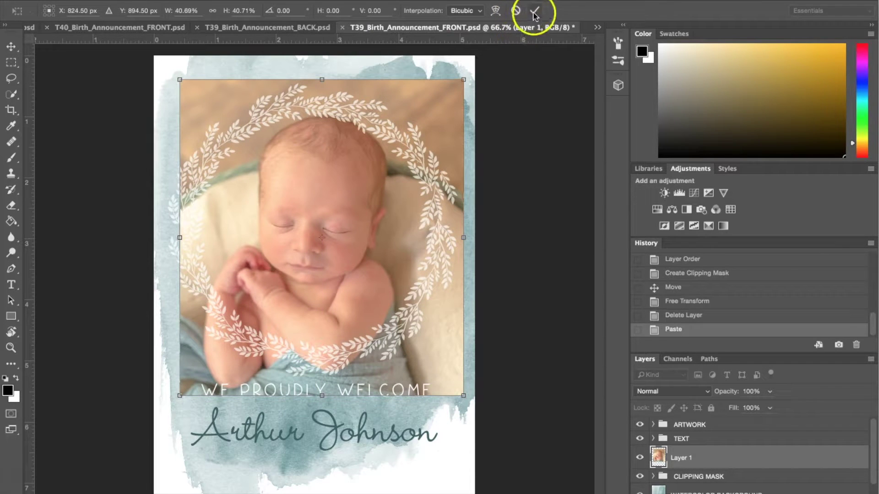
click(535, 10)
Move Layer 1 into the CLIPPING MASK group's Group 1, just above the CLIPPING MASK layer.
click(691, 451)
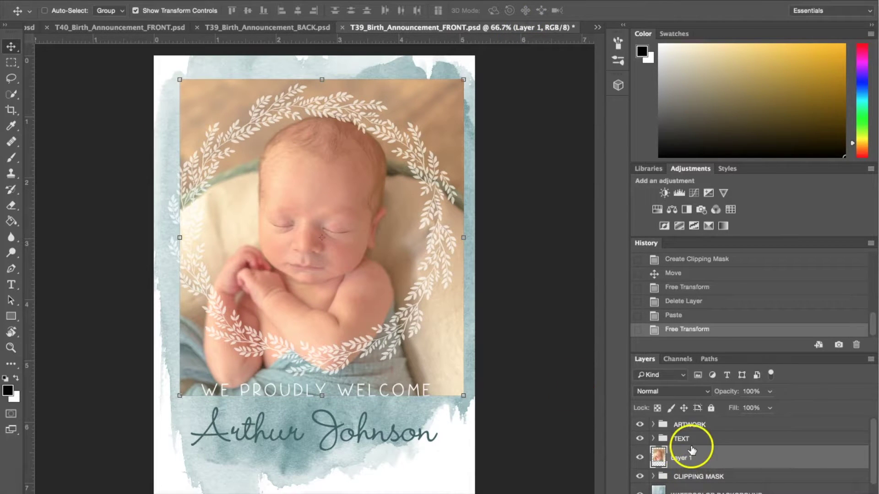
mouse_move(692, 451)
mouse_down()
mouse_move(659, 465)
mouse_move(688, 467)
mouse_up()
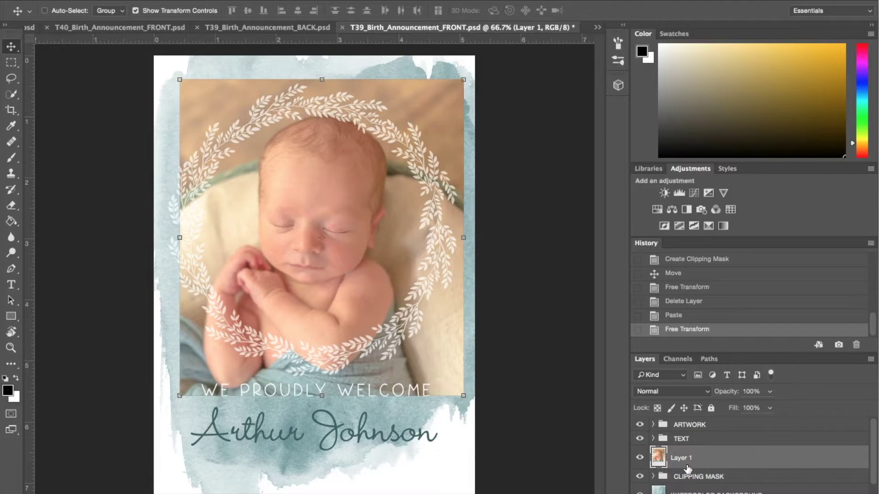
drag(688, 468, 651, 479)
click(652, 477)
scroll(751, 460, down, 3)
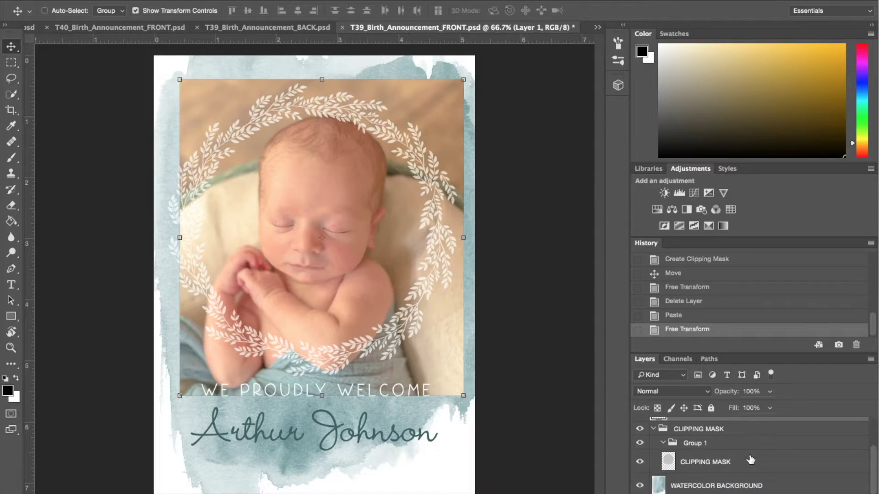
mouse_move(701, 439)
mouse_down()
mouse_move(683, 418)
mouse_move(692, 433)
mouse_up()
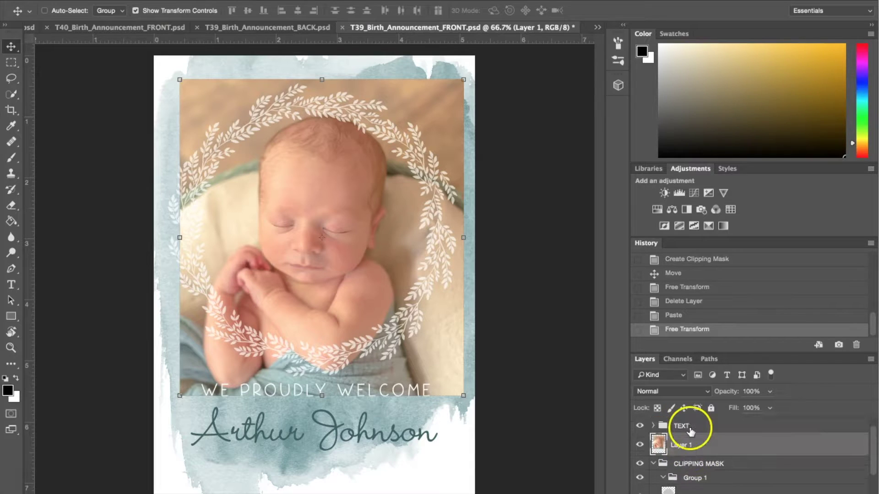
drag(690, 432, 689, 485)
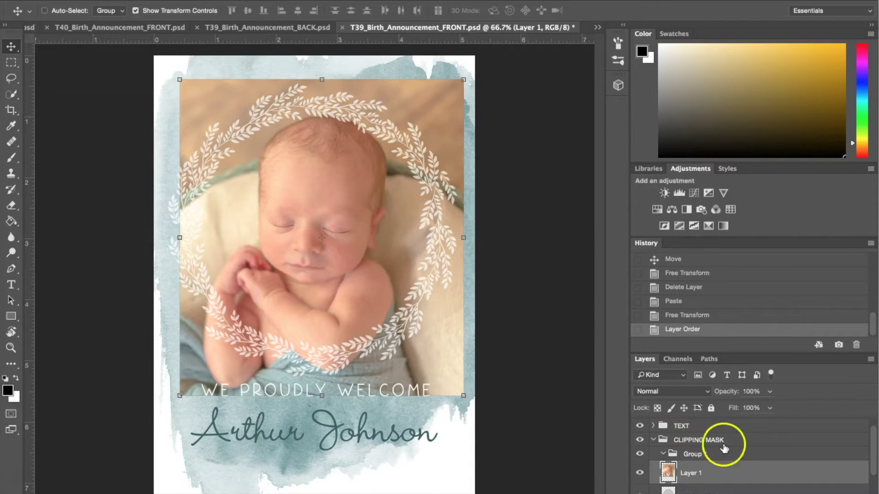
scroll(739, 449, down, 2)
scroll(740, 451, up, 3)
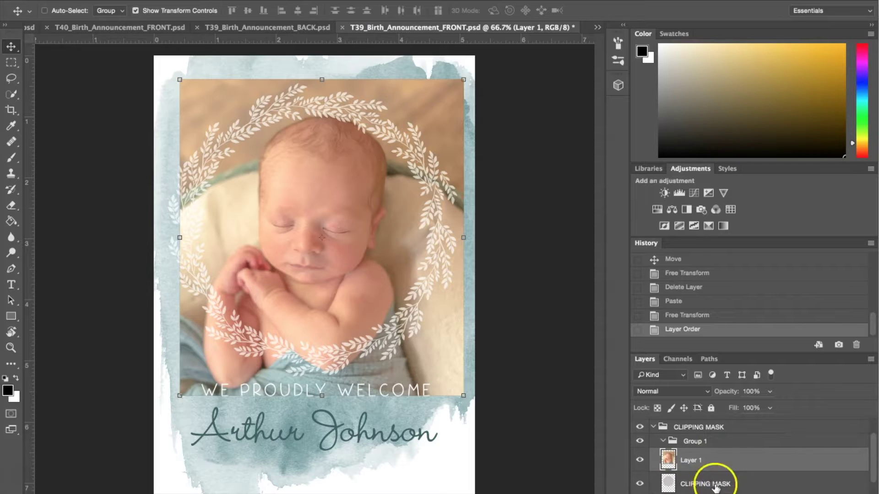
click(522, 220)
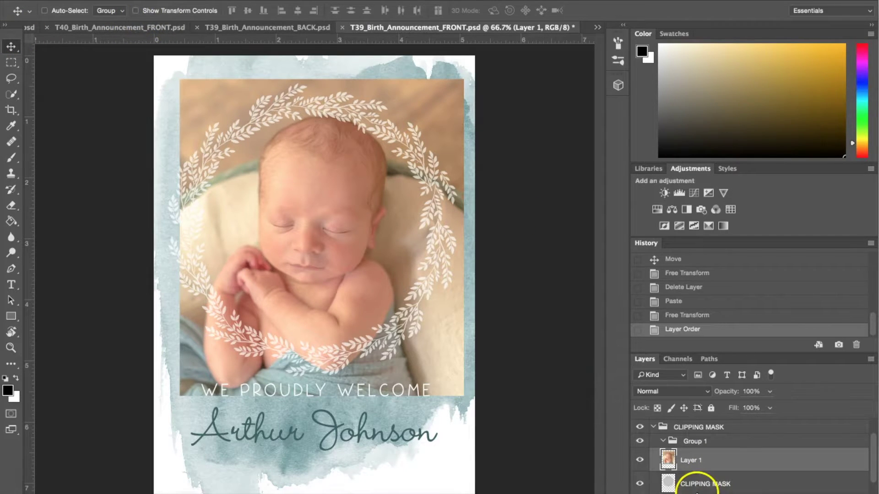
Create a clipping mask so Layer 1 shows only inside the wreath's circle.
click(202, 0)
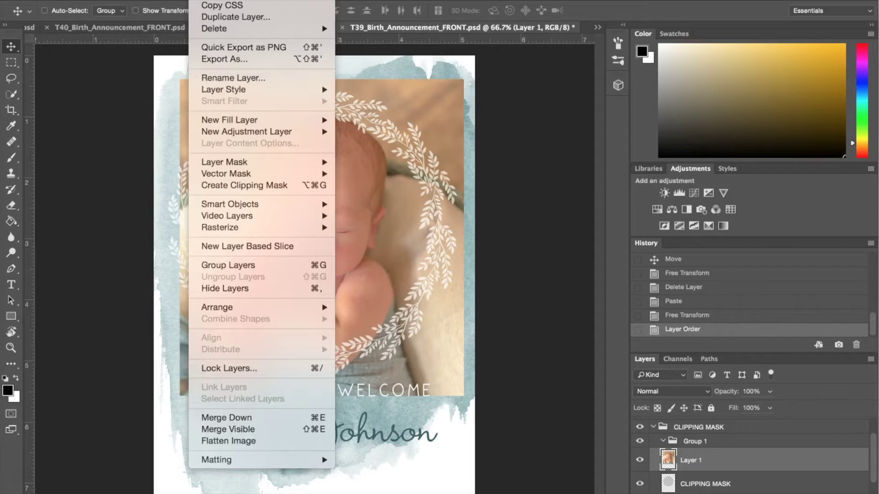
click(213, 187)
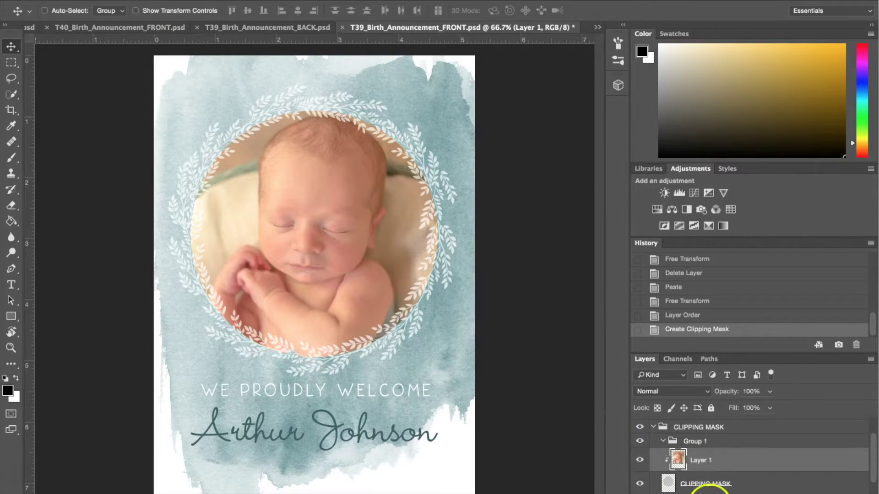
click(136, 11)
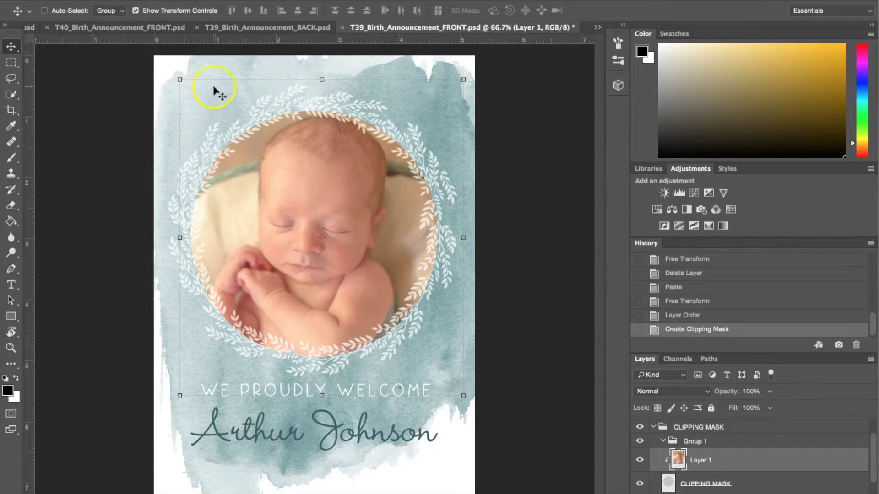
Shrink the newborn slightly and recentre it in the circle, committing the transform.
drag(179, 78, 204, 102)
drag(310, 210, 293, 190)
click(533, 11)
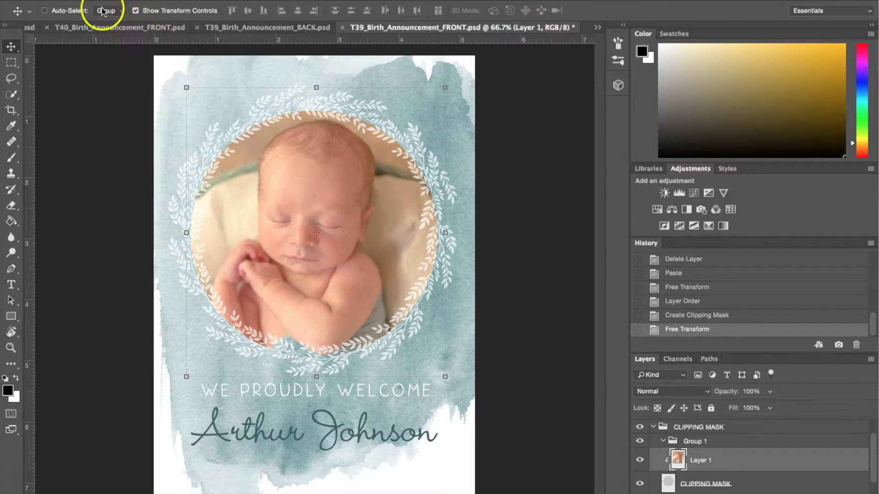
click(135, 10)
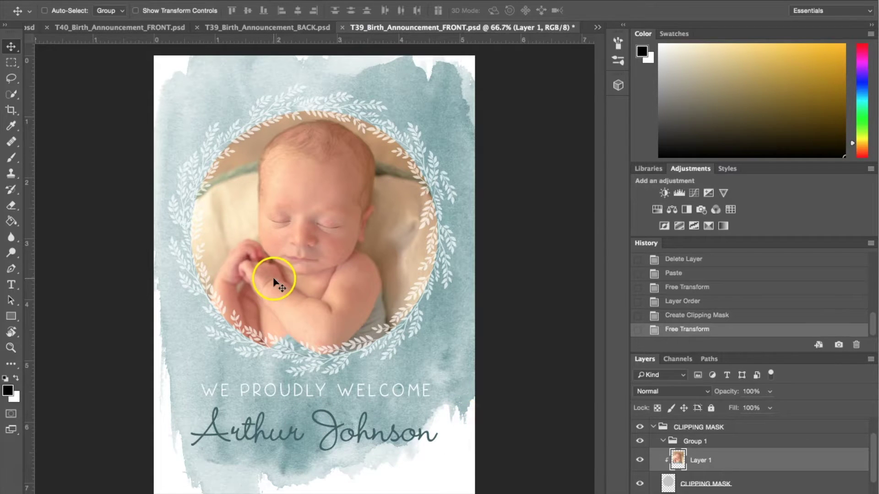
click(29, 488)
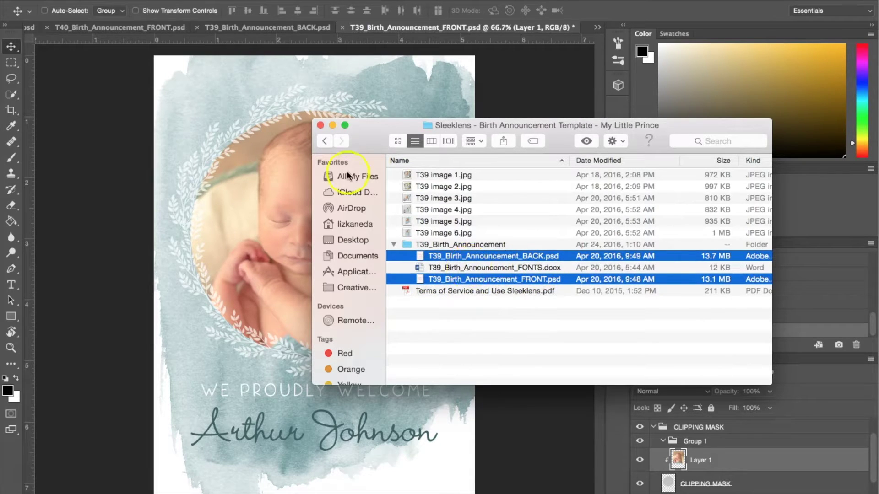
Minimize the Finder template folder window.
click(333, 126)
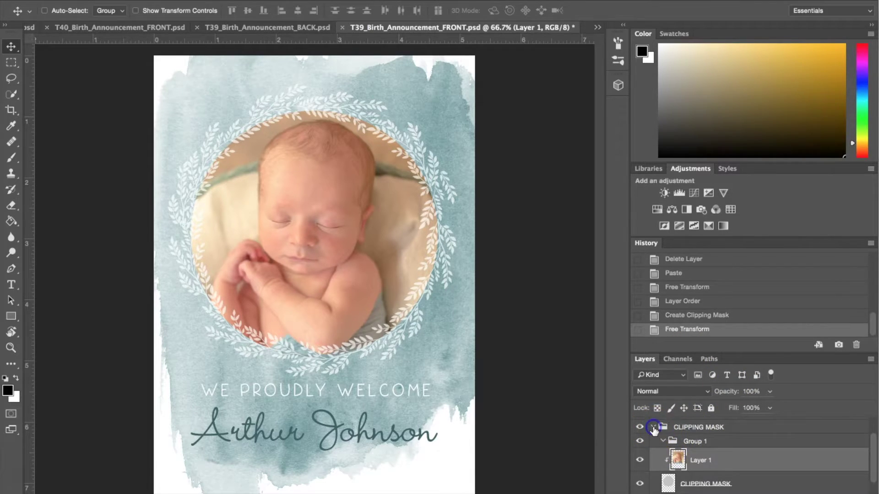
Replace the sample name in the TEXT group's name layer with the baby's name.
click(653, 428)
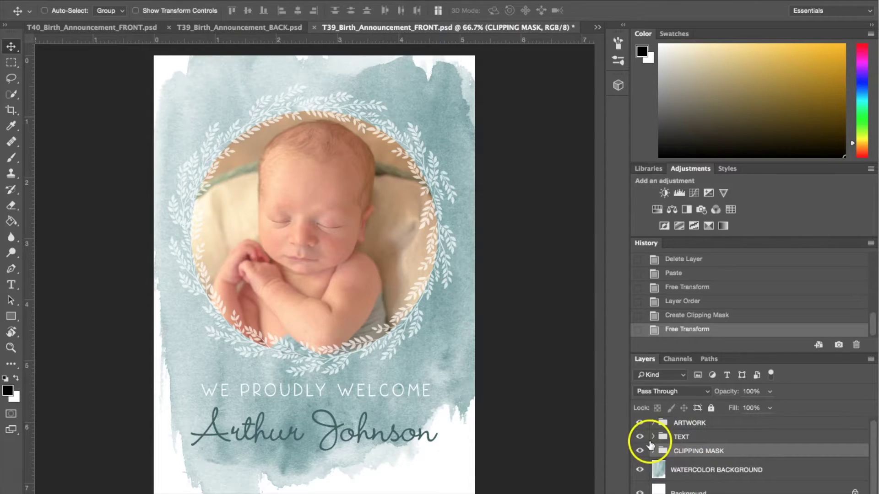
click(653, 437)
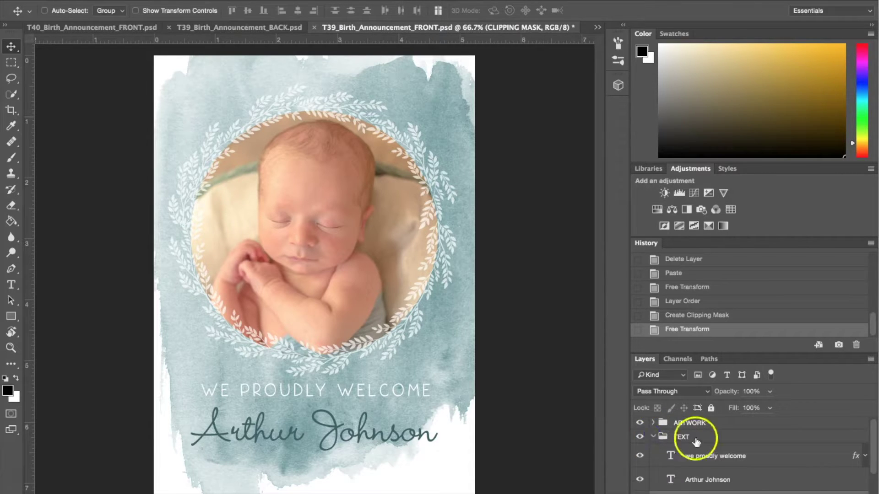
scroll(760, 460, down, 3)
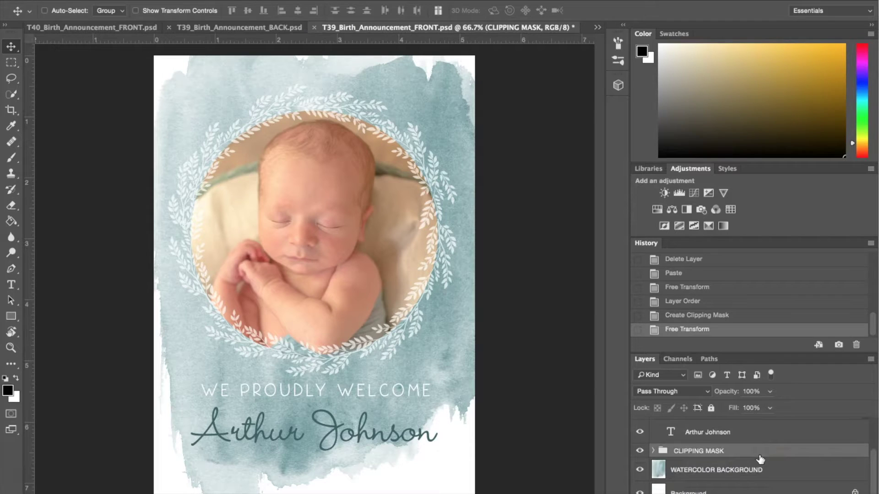
scroll(760, 460, up, 2)
click(694, 466)
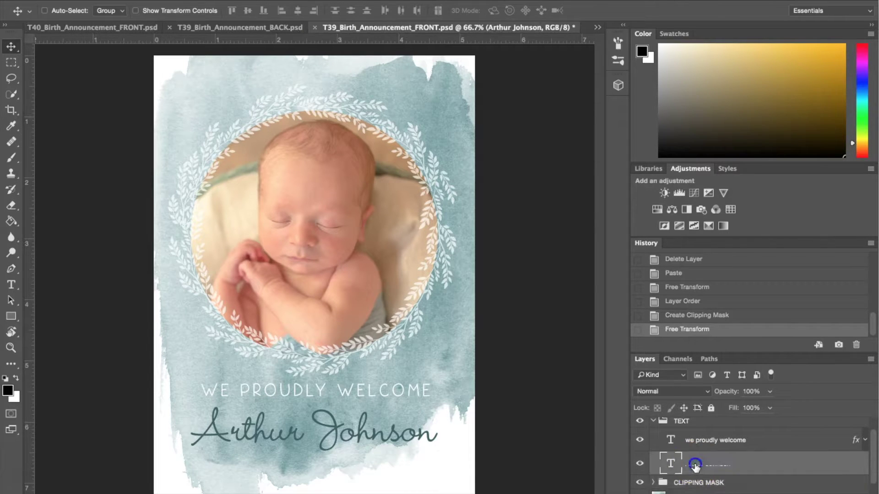
double_click(670, 464)
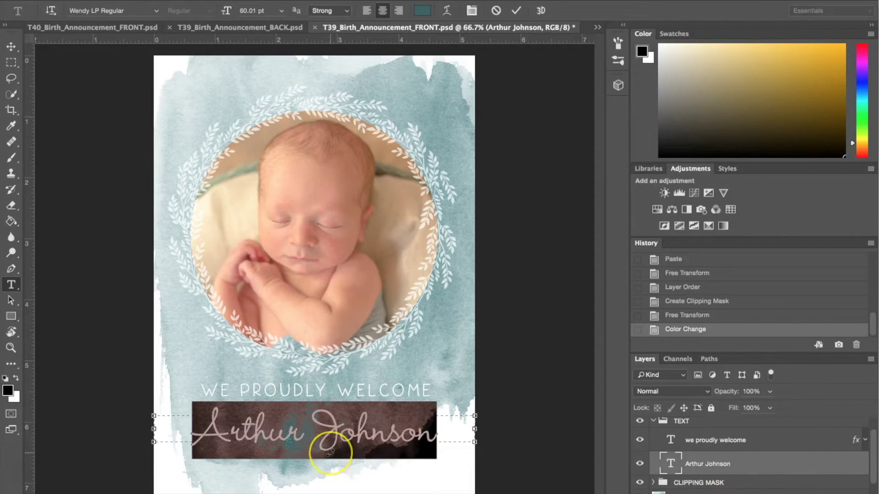
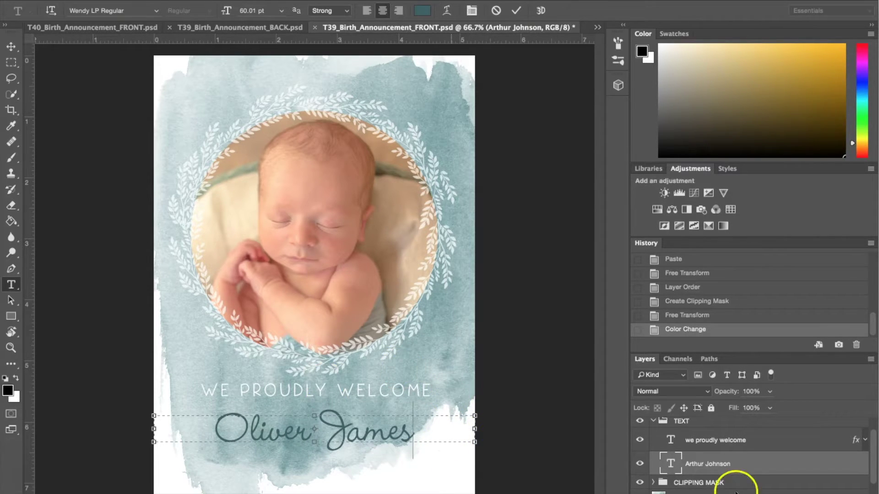
key(ctrl+Return)
key(v)
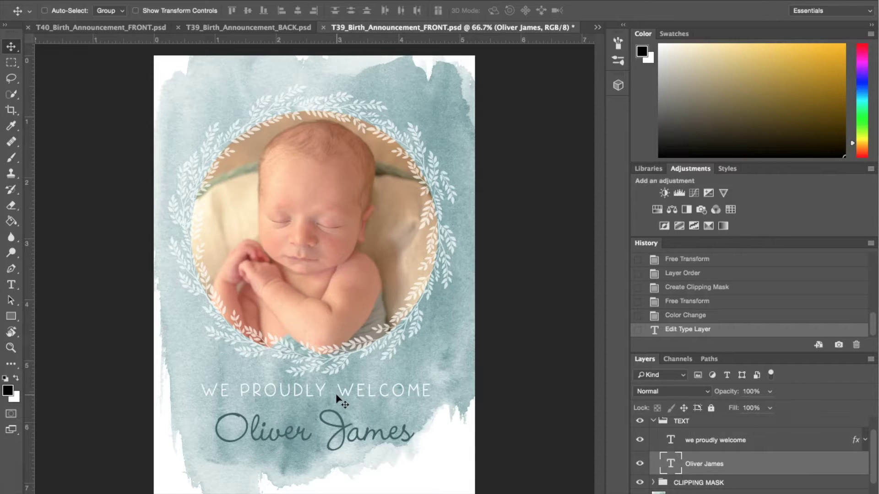
Switch to T39_Birth_Announcement_BACK.psd and delete its GUIDE and INSTRUCTIONS layers.
click(597, 28)
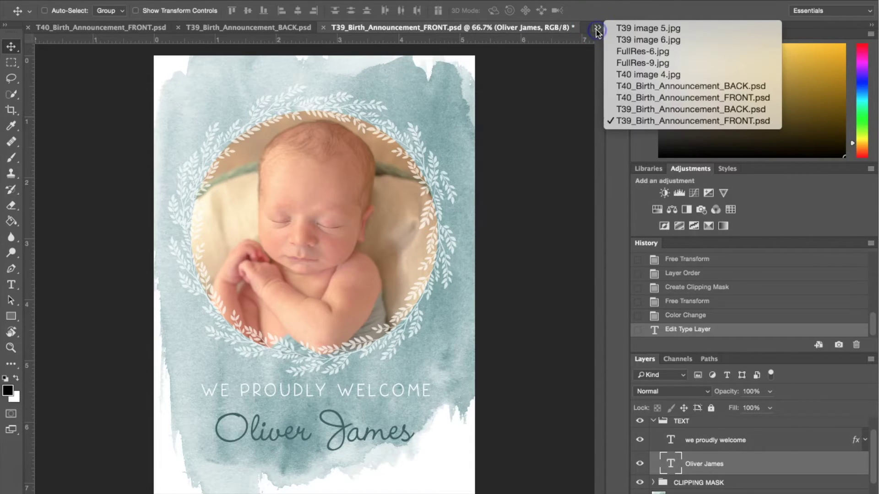
click(622, 110)
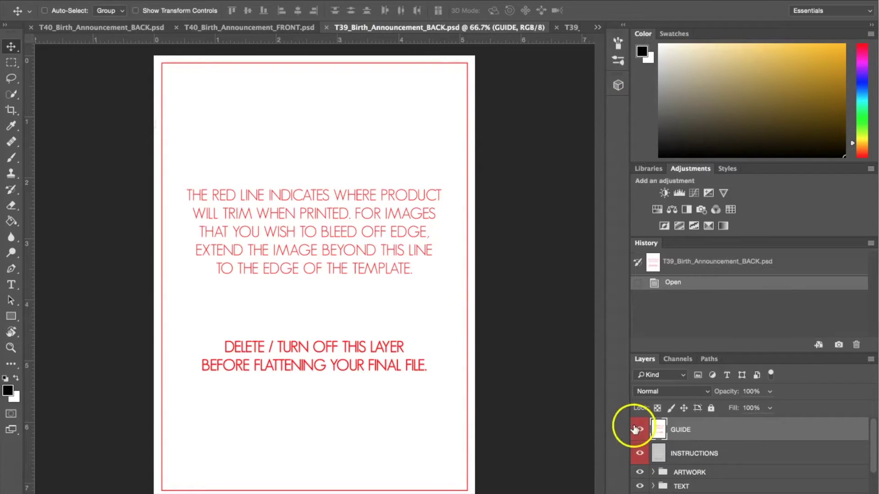
shift+click(719, 452)
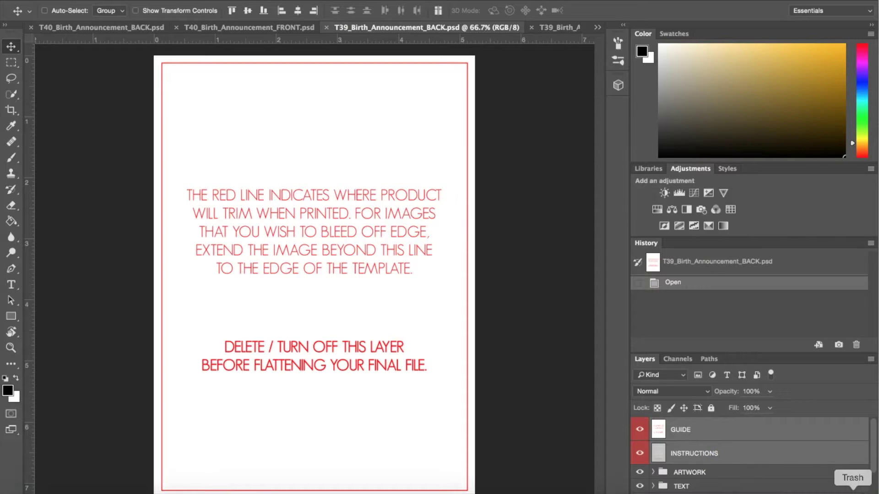
click(860, 492)
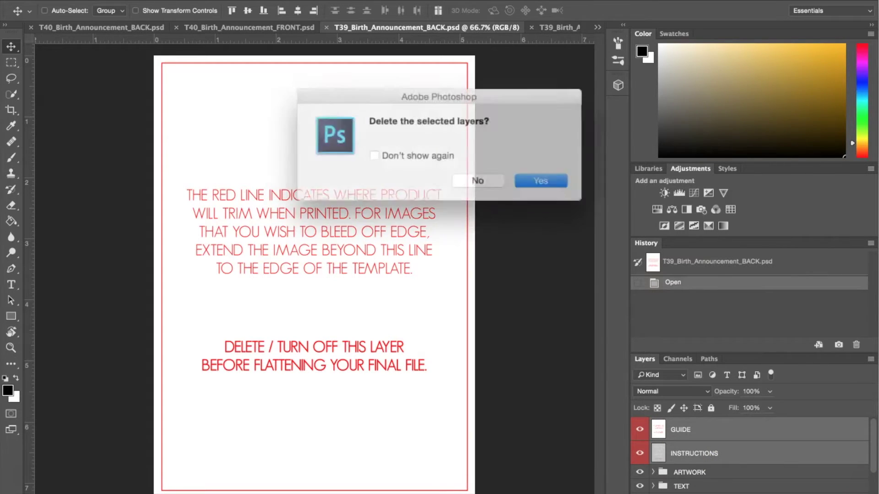
click(538, 180)
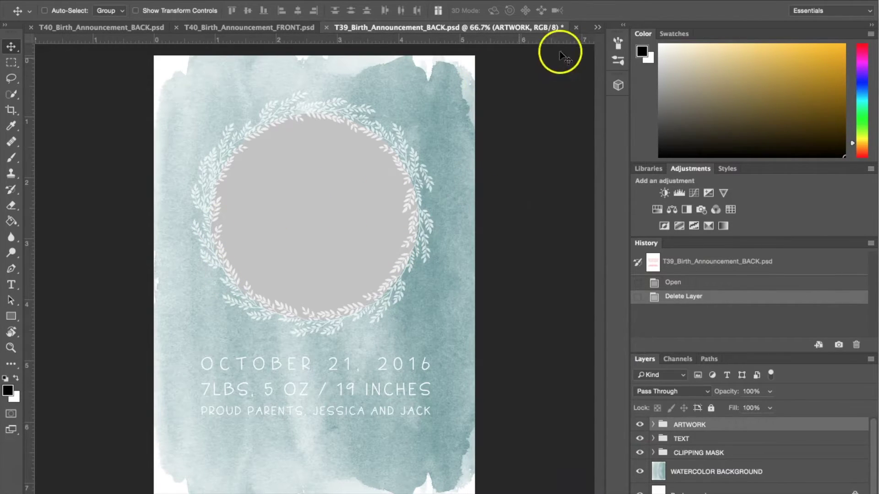
In FullRes-9.jpg, copy a tall rectangular selection around the parents holding the baby.
click(598, 29)
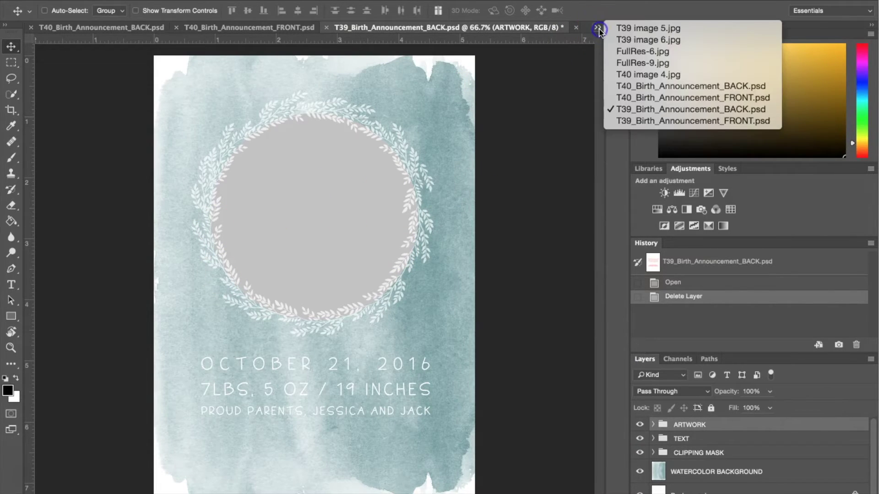
click(621, 63)
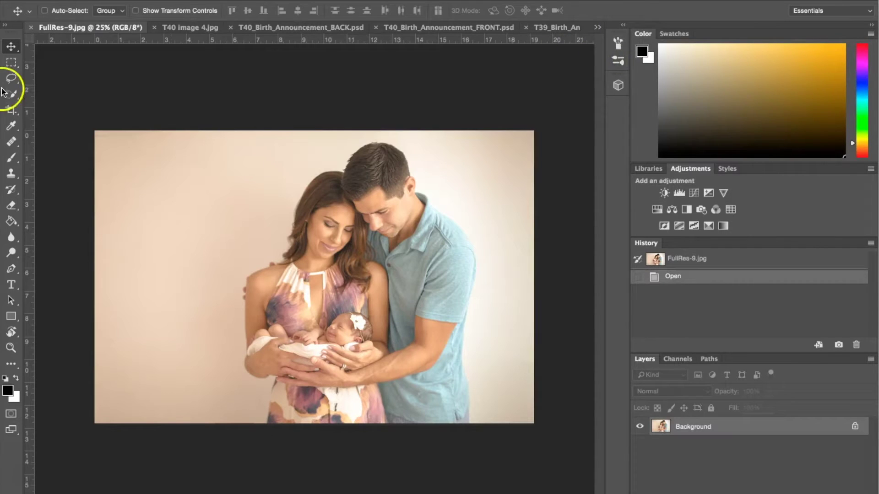
click(11, 62)
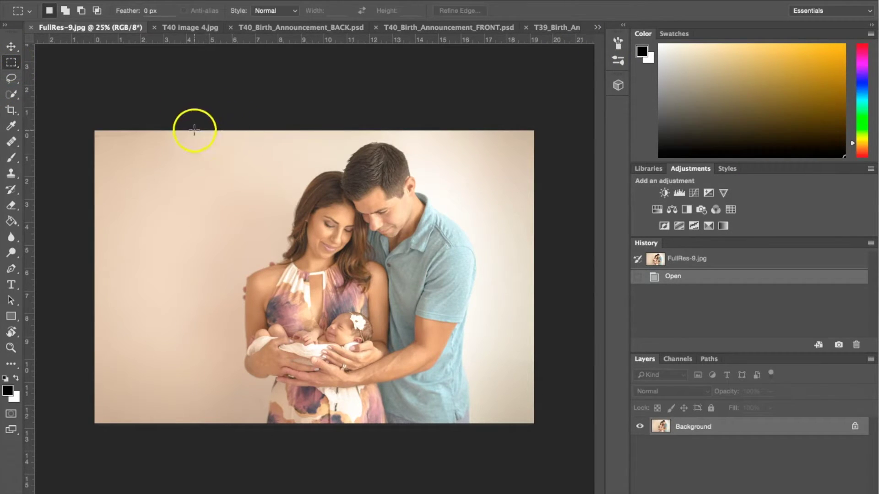
drag(194, 130, 500, 437)
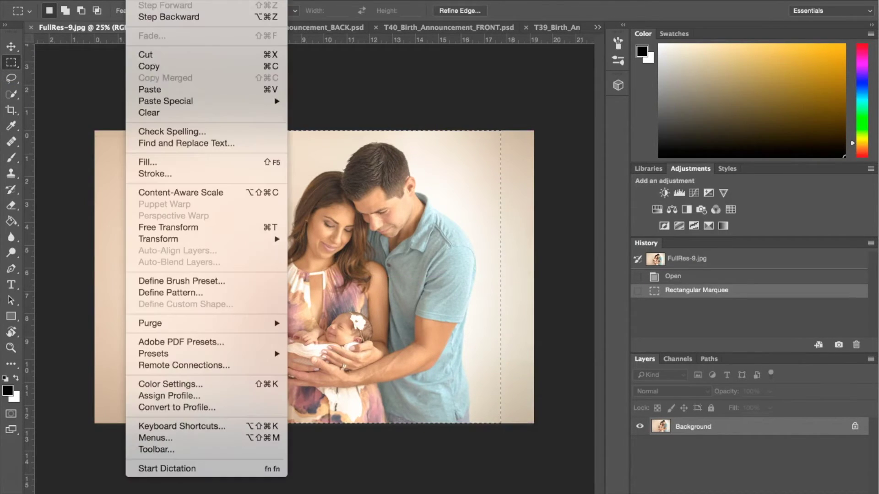
click(139, 0)
click(157, 68)
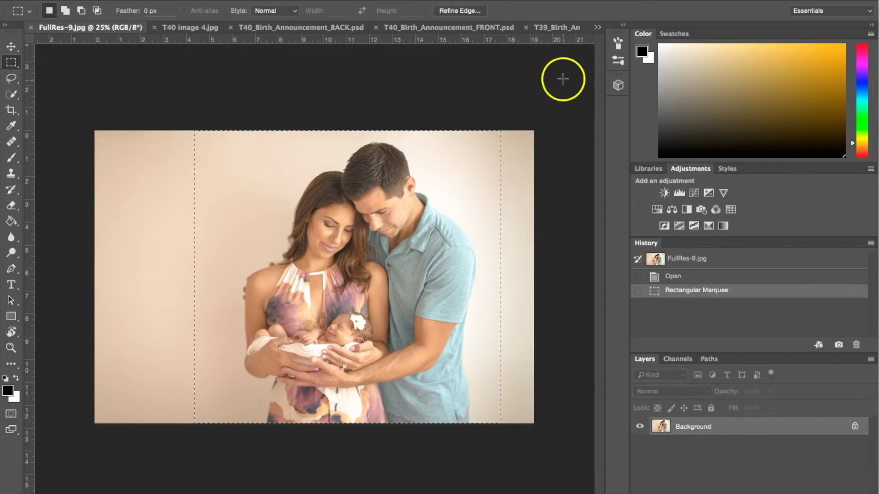
click(598, 27)
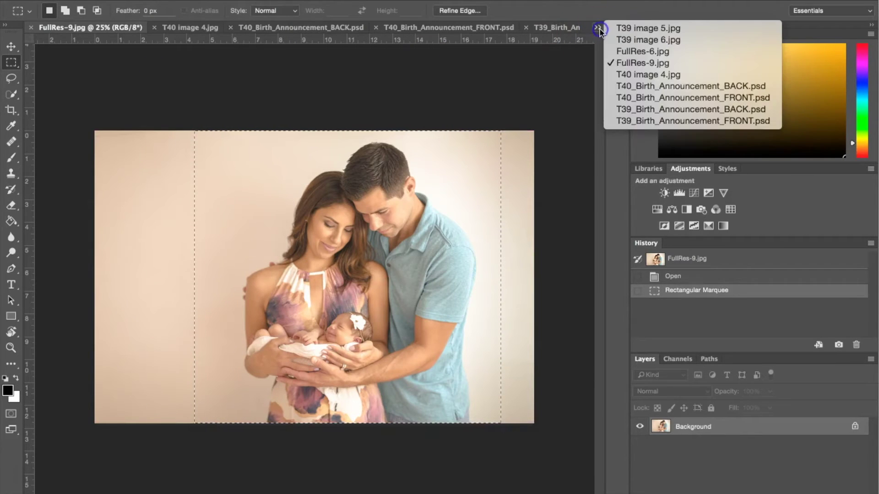
Paste the copied family photo into the BACK document as Layer 1.
click(643, 109)
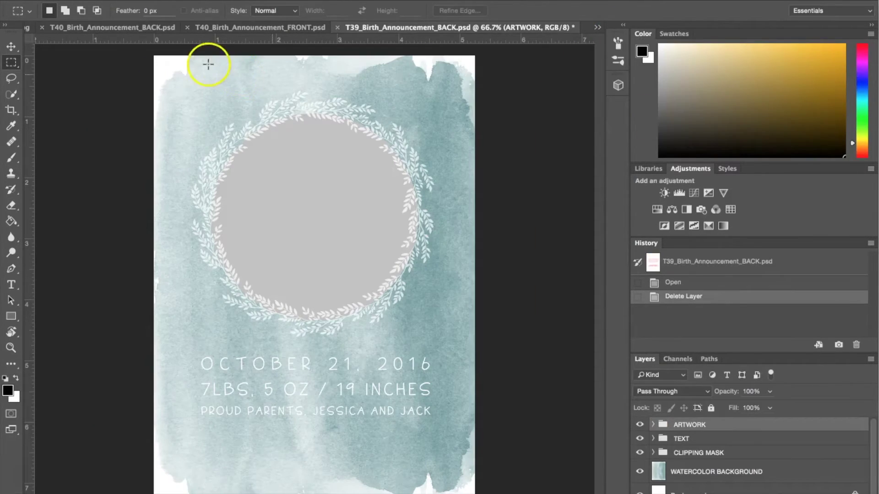
click(140, 0)
click(167, 90)
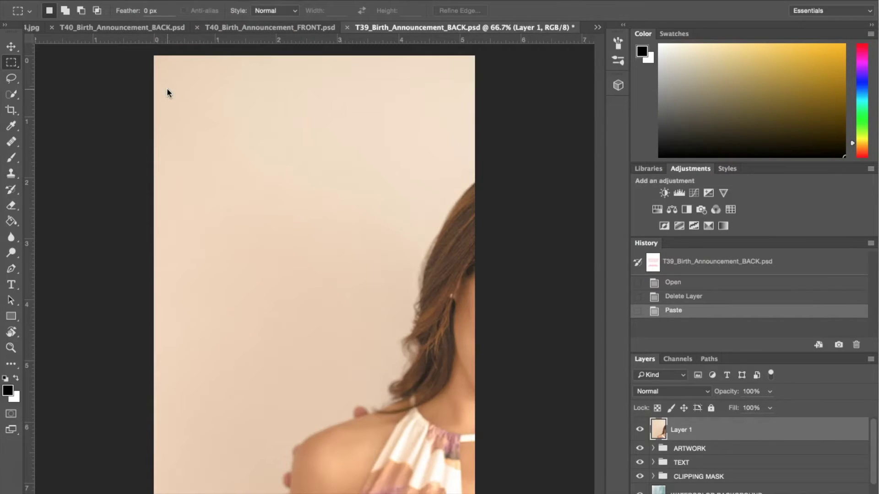
Scale the family photo to about 35.7% and position it over the wreath above the birth details.
click(11, 48)
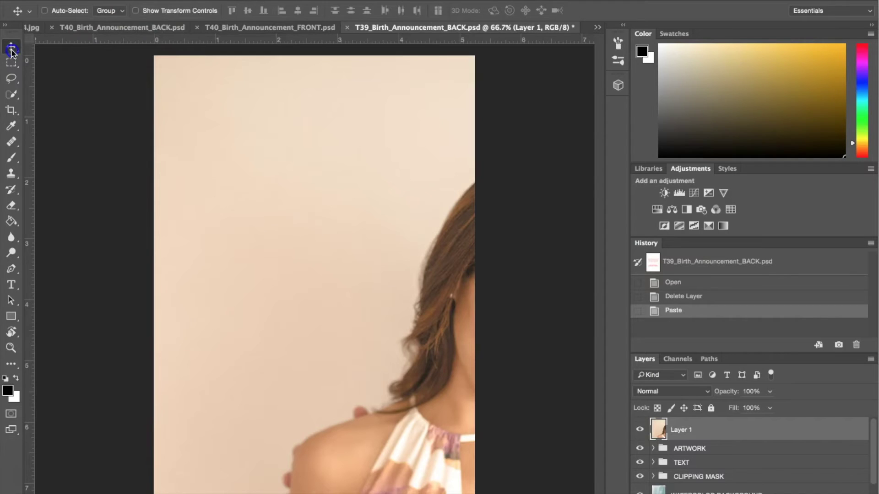
click(136, 13)
drag(155, 56, 129, 139)
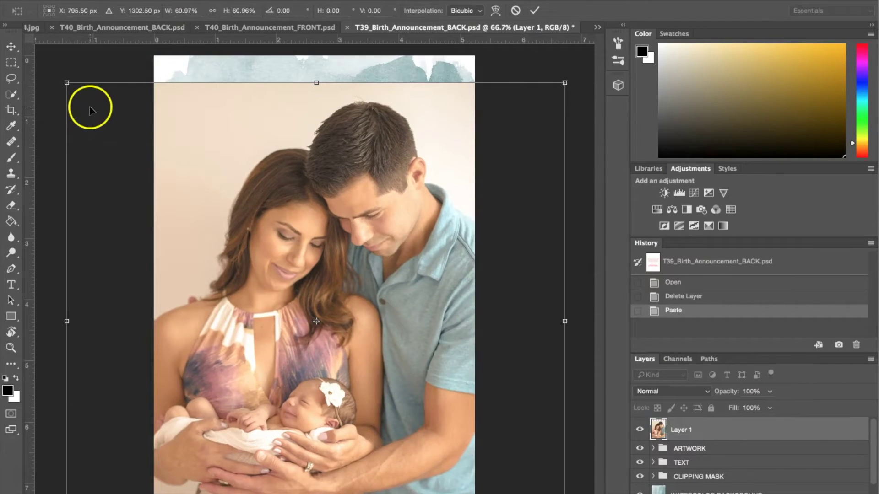
drag(66, 83, 222, 213)
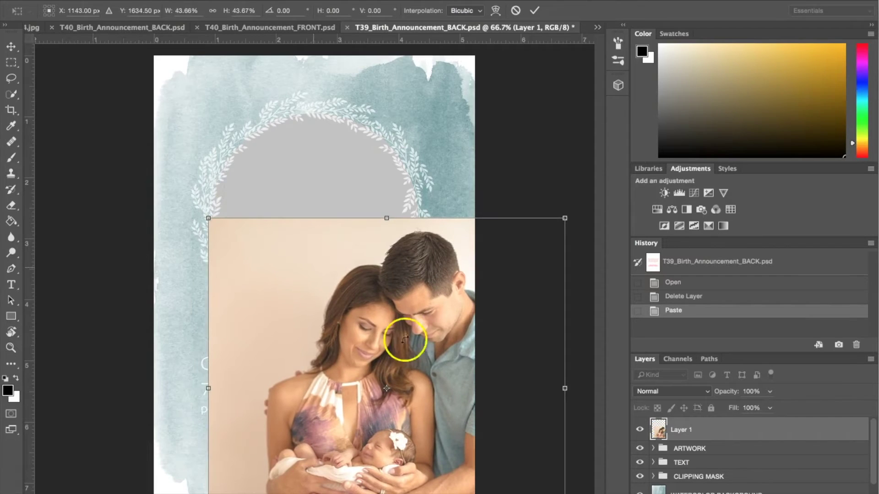
drag(405, 338, 322, 176)
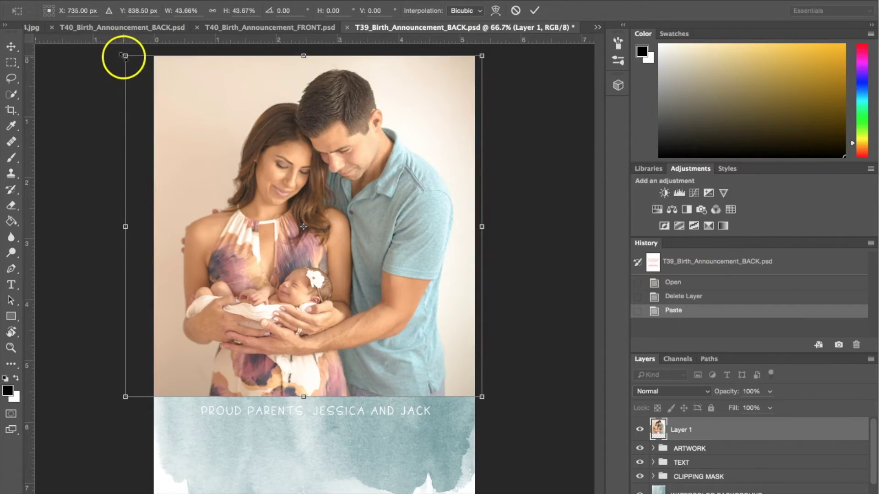
drag(124, 54, 190, 118)
drag(331, 198, 328, 186)
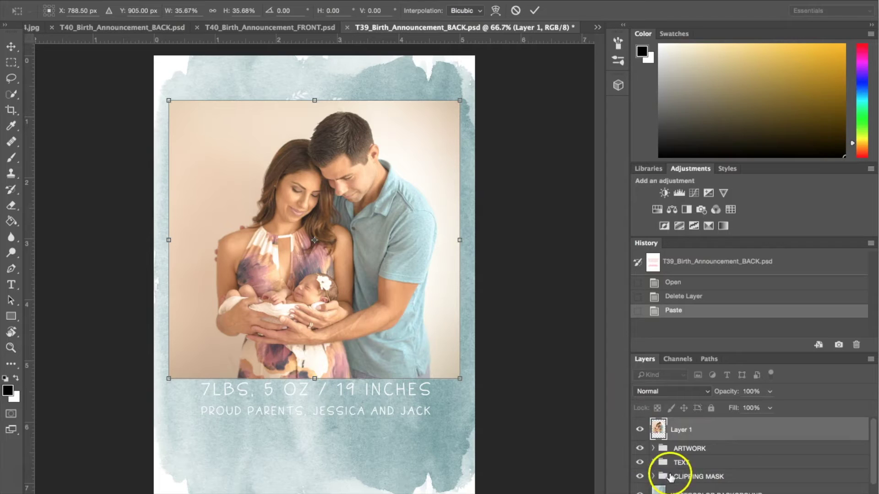
Commit the photo's transform and move Layer 1 above the CLIPPING MASK shape inside its group.
scroll(737, 474, down, 2)
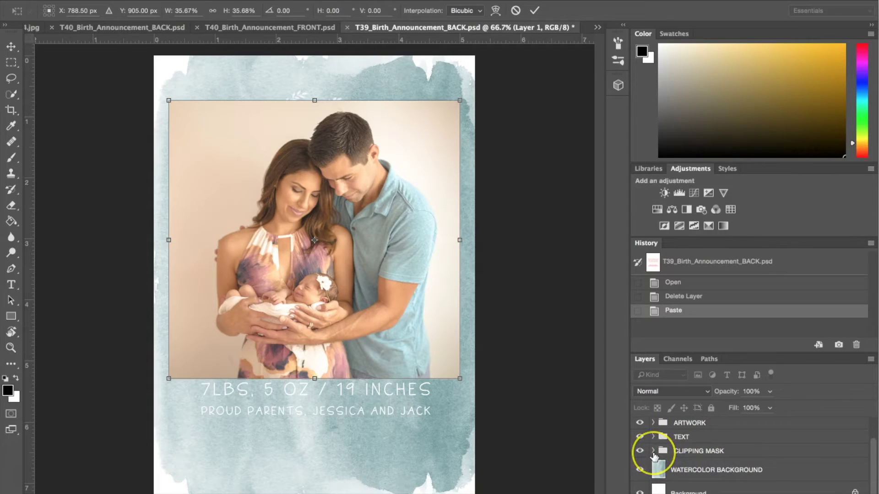
click(654, 452)
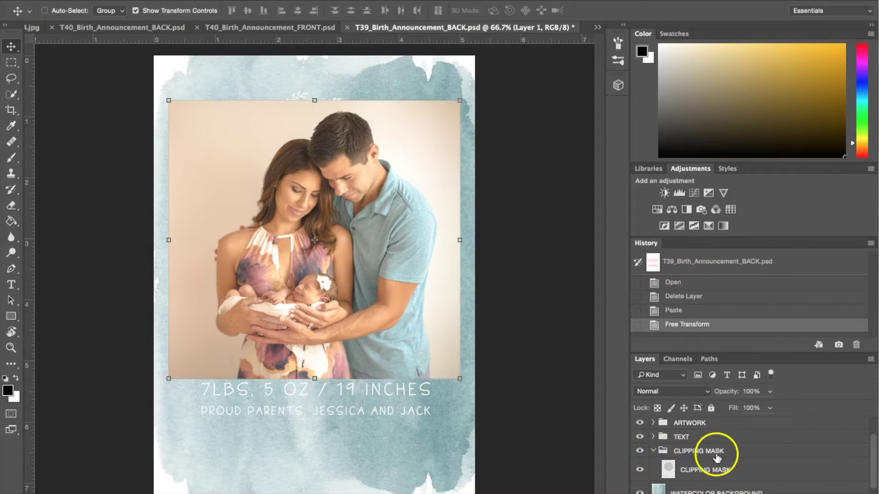
scroll(716, 455, up, 2)
click(656, 427)
drag(656, 427, 671, 480)
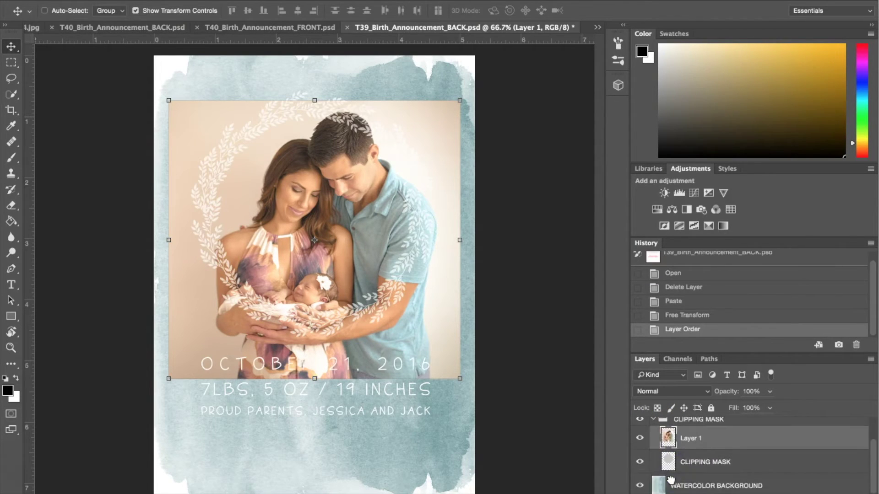
scroll(671, 477, down, 1)
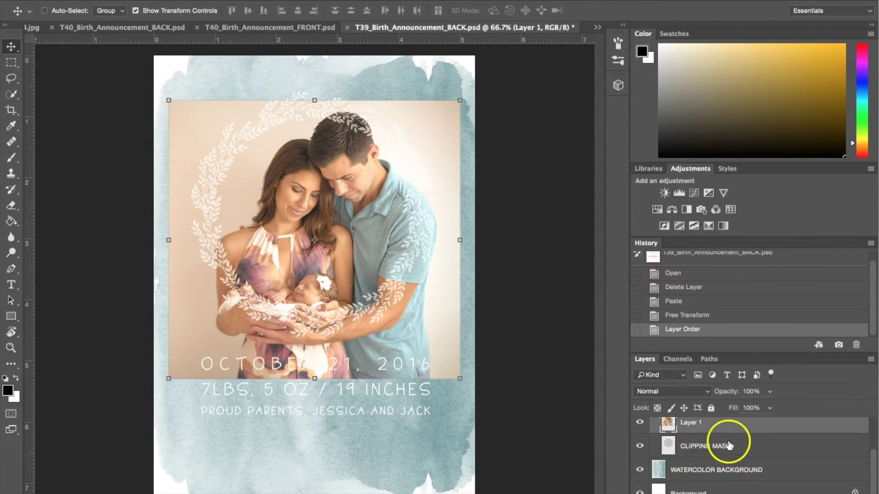
scroll(719, 447, up, 2)
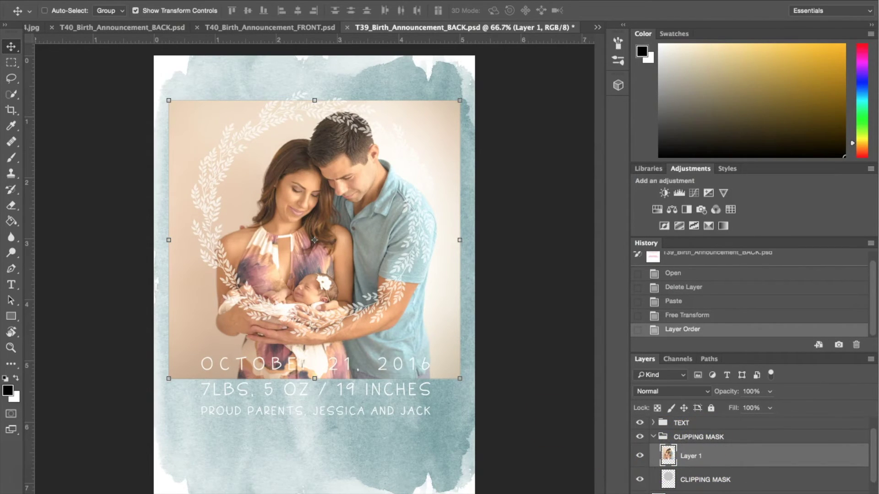
Clip Layer 1 to the circle, scale it to about 86%, centre the family, and collapse the group.
click(201, 0)
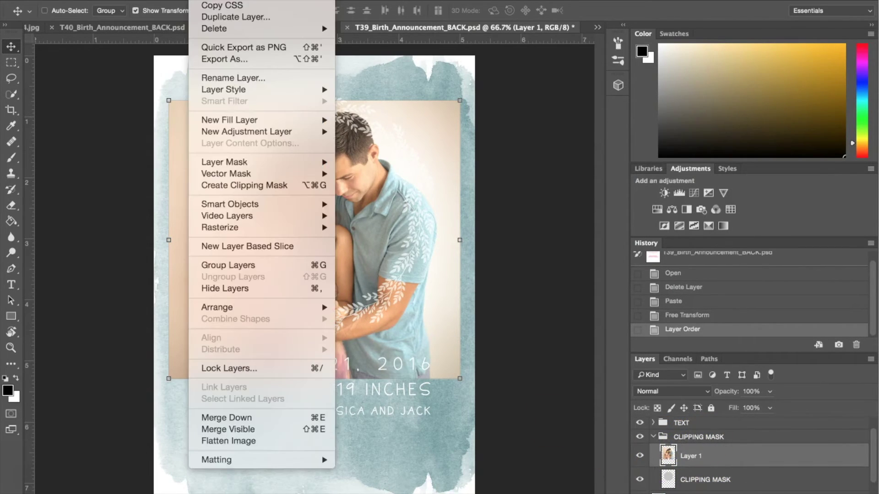
click(277, 189)
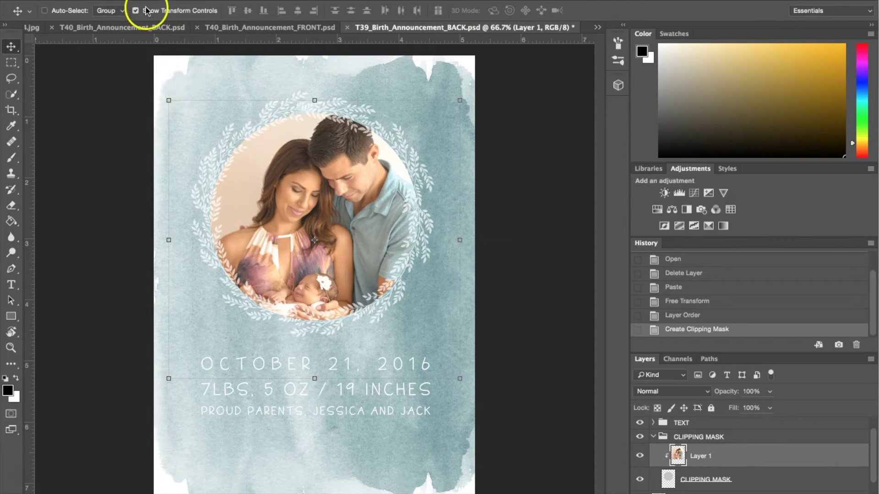
drag(168, 100, 207, 138)
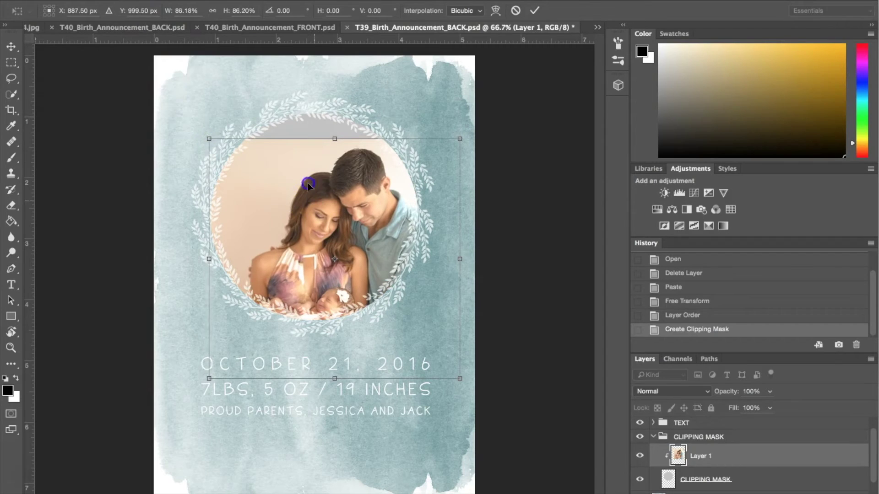
drag(318, 204, 291, 164)
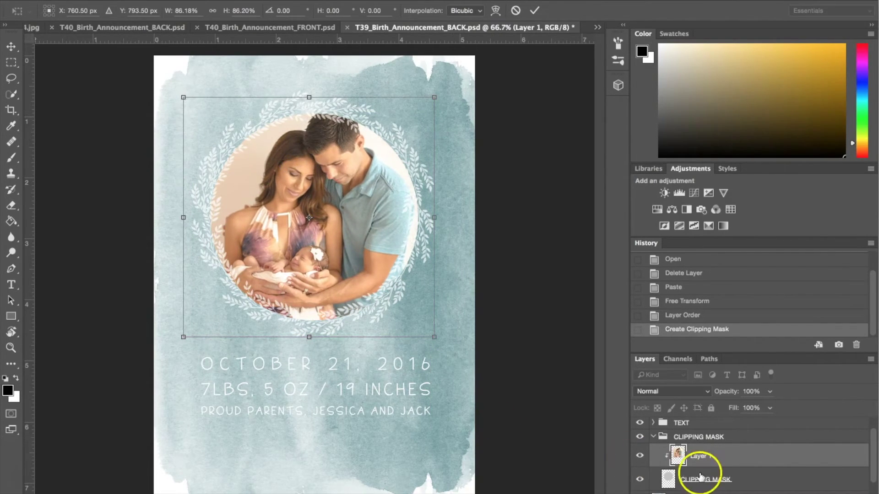
key(Return)
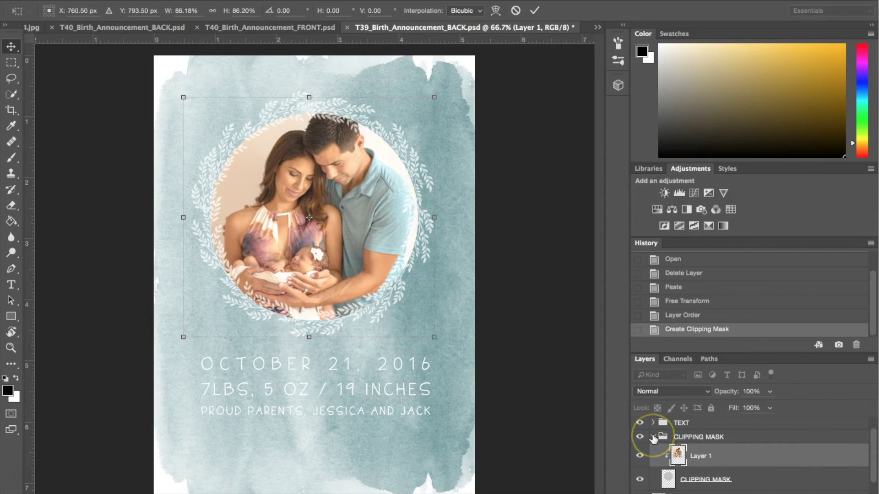
click(654, 437)
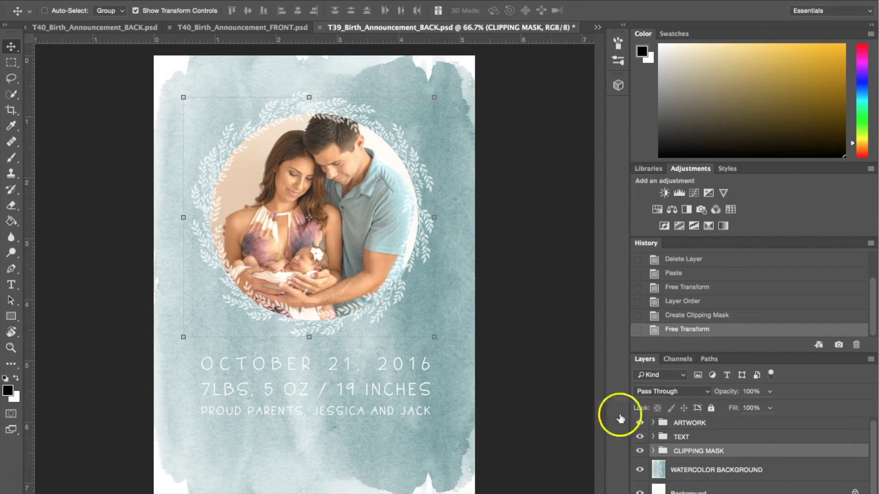
Turn off Show Transform Controls and expand the TEXT group to reveal its date and parents layers.
click(136, 11)
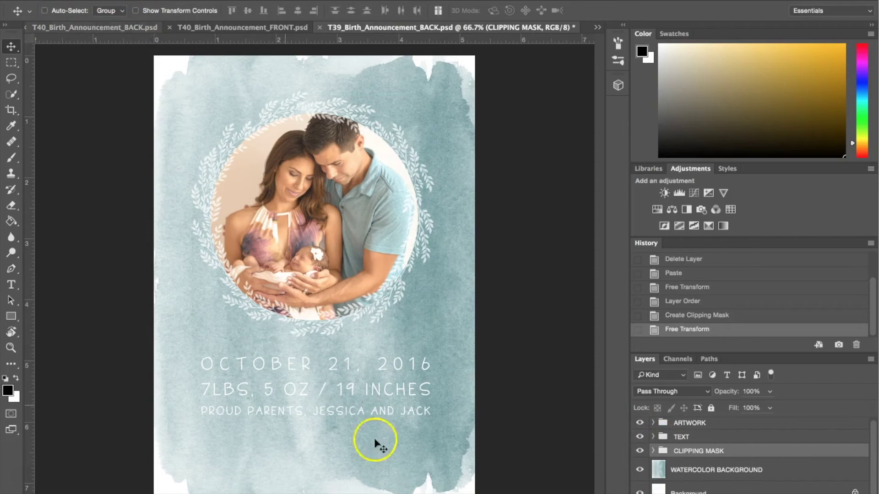
click(661, 438)
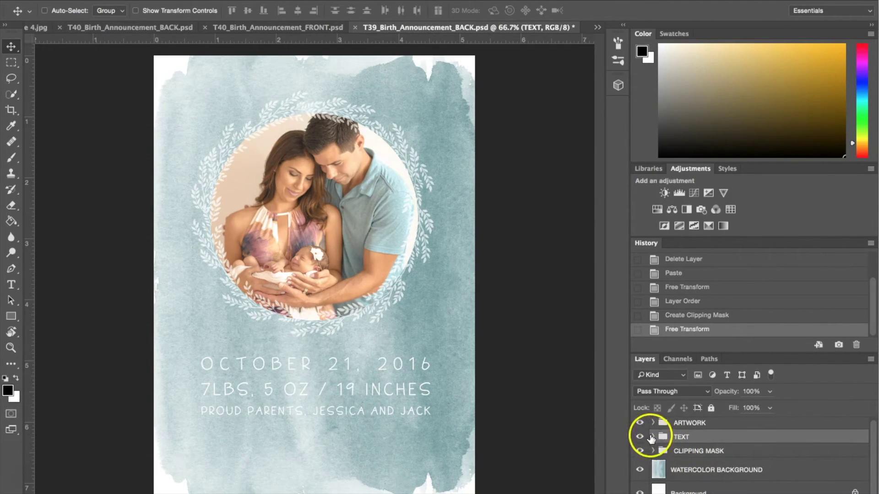
click(654, 437)
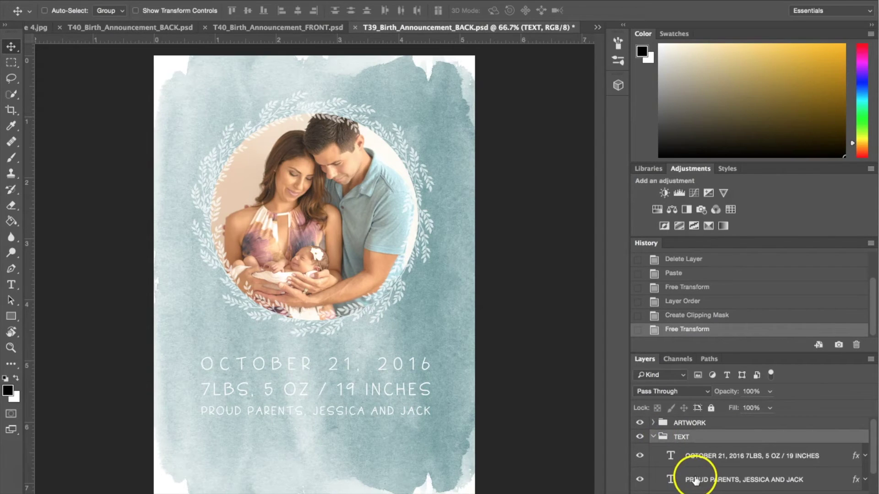
scroll(686, 452, down, 2)
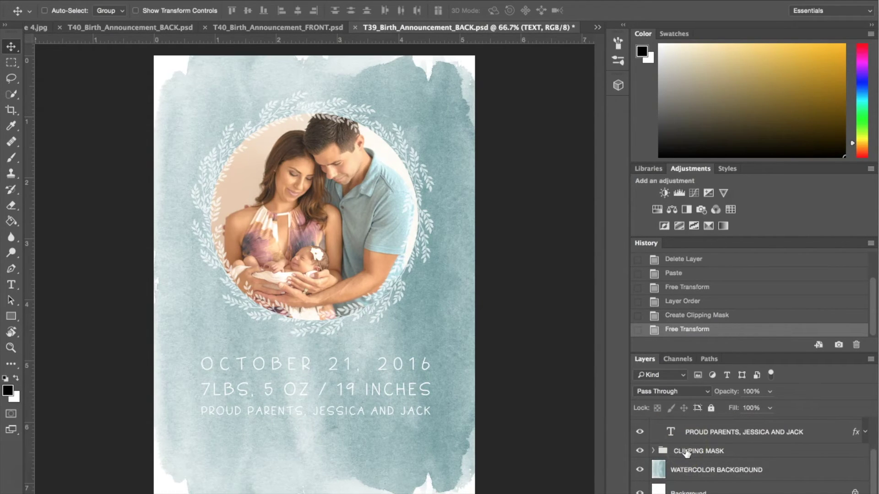
scroll(686, 452, up, 2)
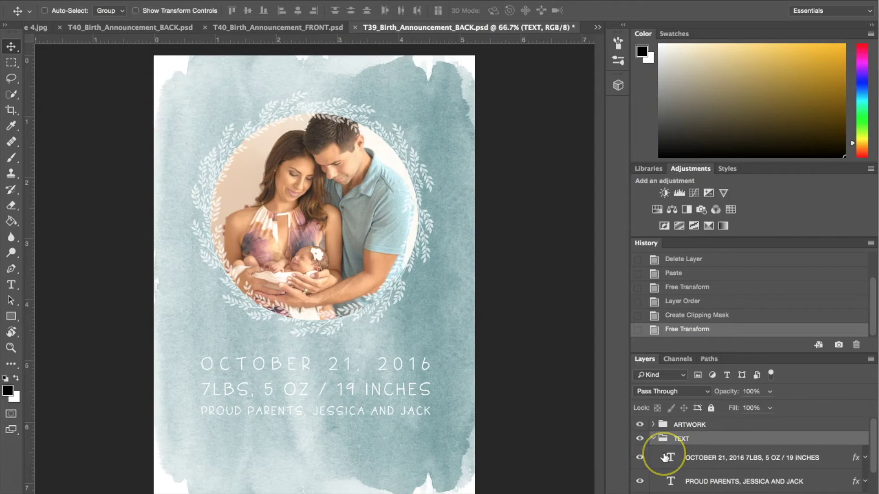
Change the date from OCTOBER 21 to SEPTEMBER 10.
double_click(669, 458)
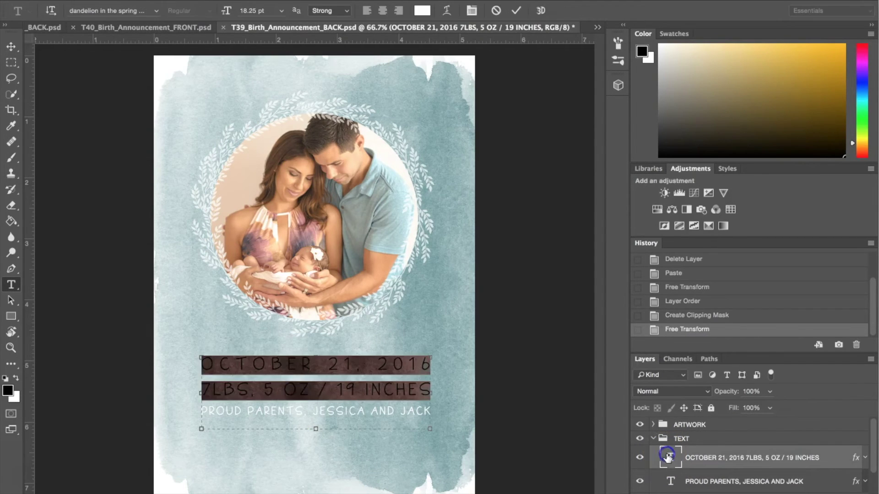
click(249, 365)
drag(315, 363, 197, 356)
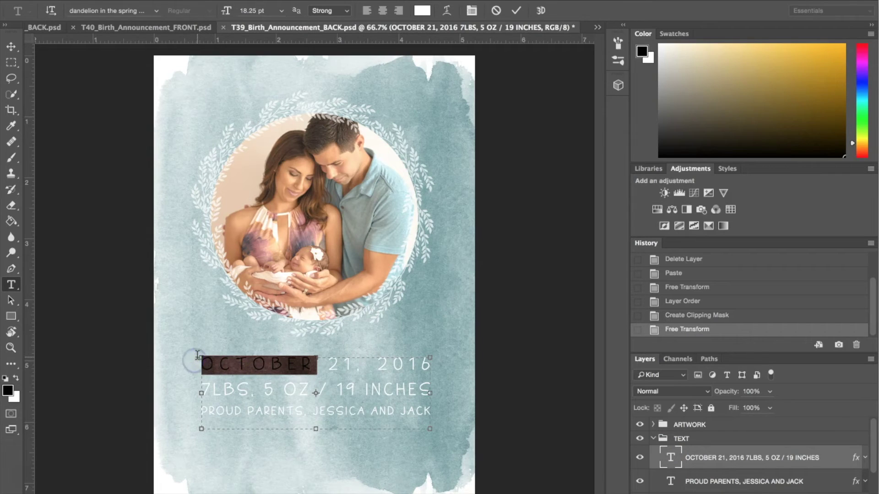
text(SEP)
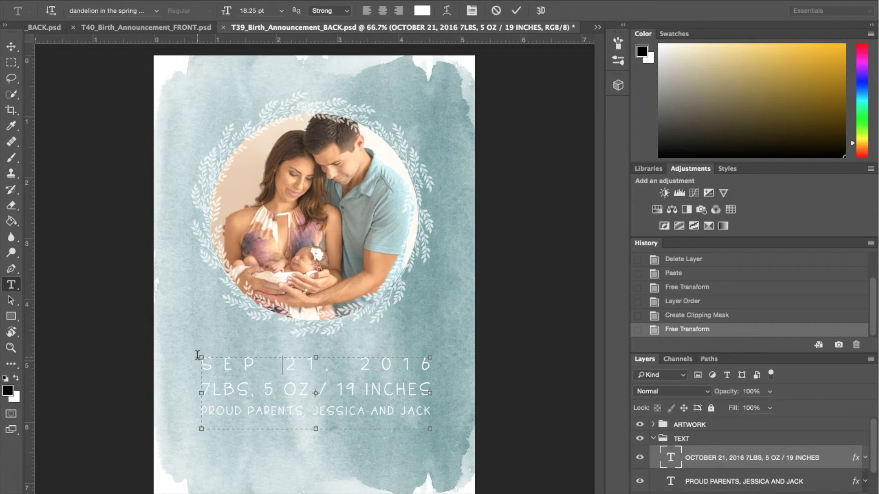
text(TEMBER)
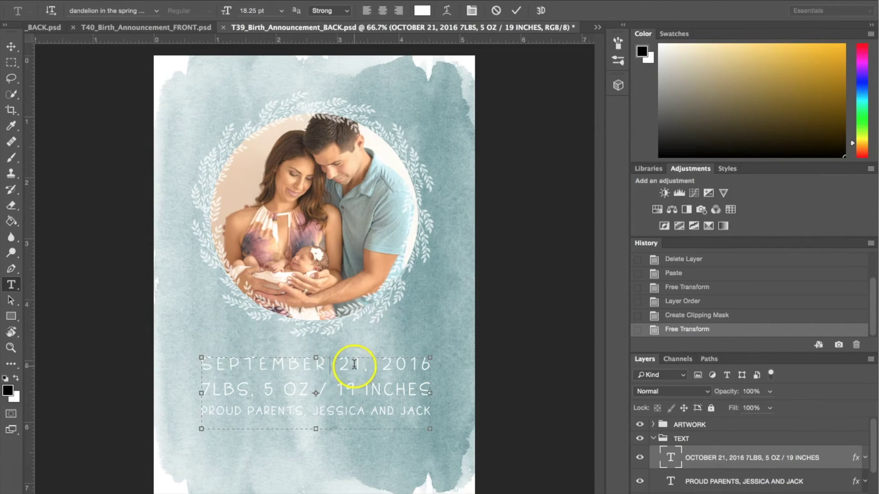
click(356, 364)
key(BackSpace)
key(BackSpace)
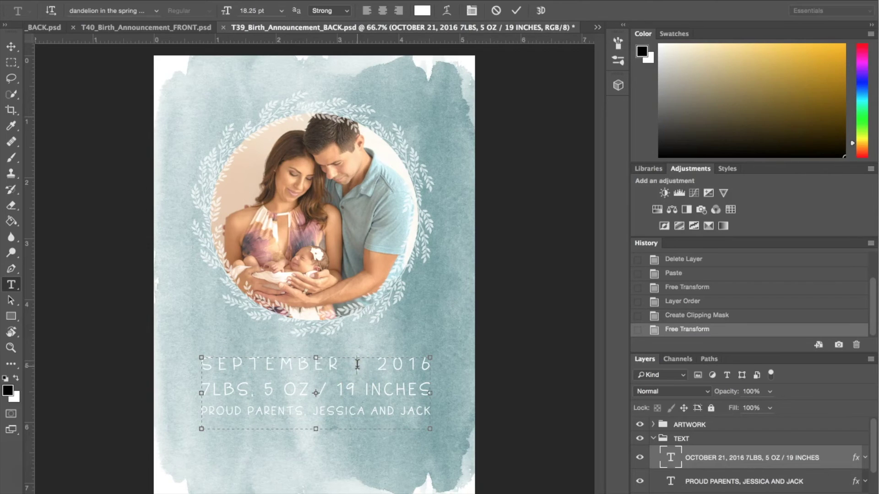
text(10)
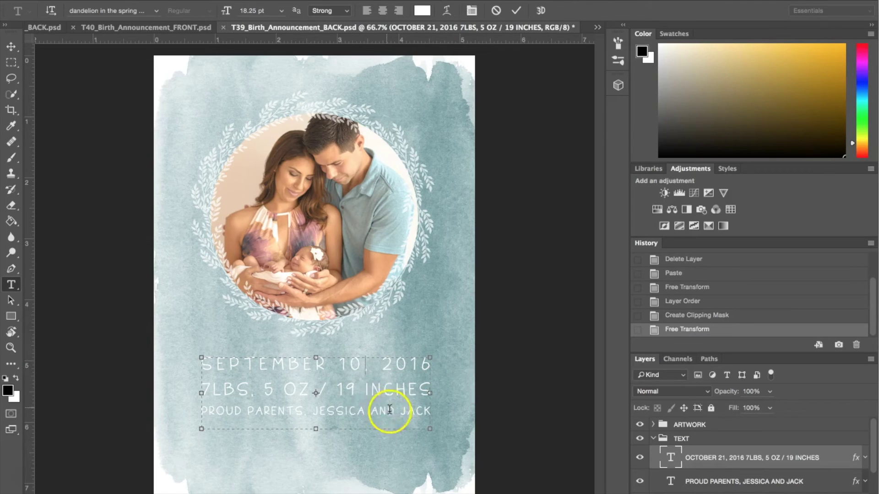
Change the weight from 7LBS to 9LBS and commit the text edit.
click(207, 393)
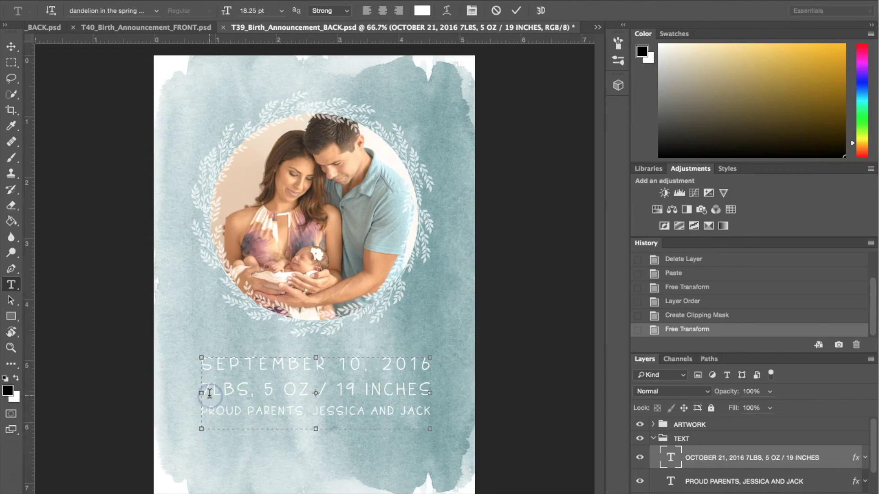
key(BackSpace)
text(8)
key(BackSpace)
text(9)
click(287, 407)
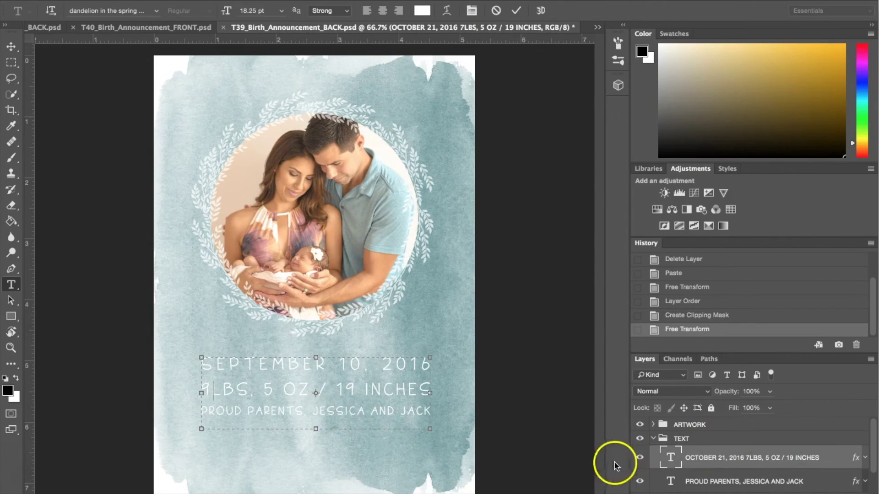
click(707, 458)
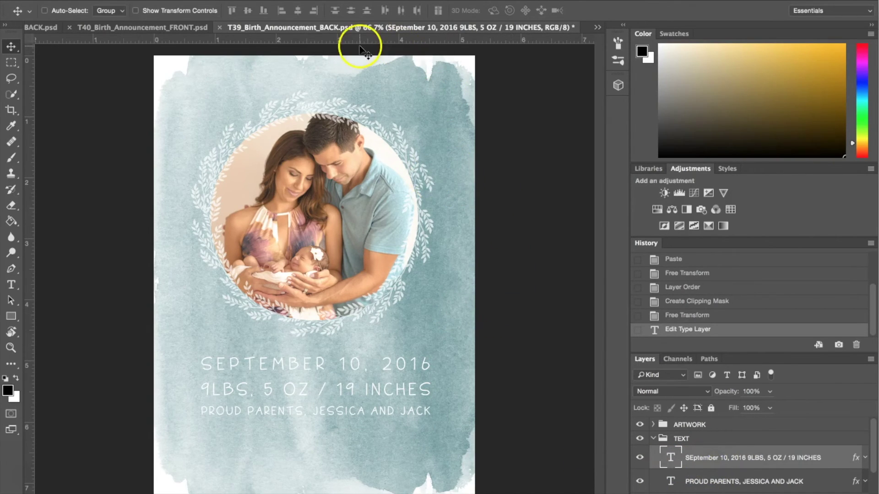
Bring T39_Birth_Announcement_FRONT.psd to the front using the document tab overflow list.
click(138, 29)
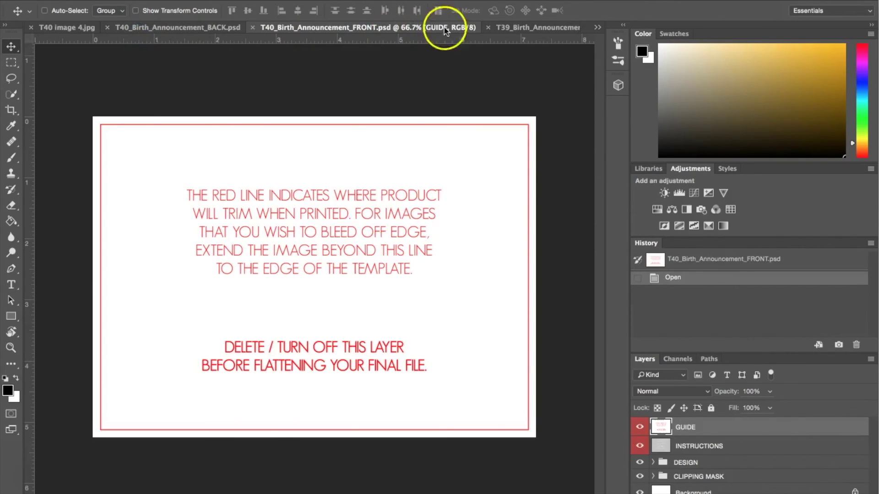
click(527, 27)
click(597, 28)
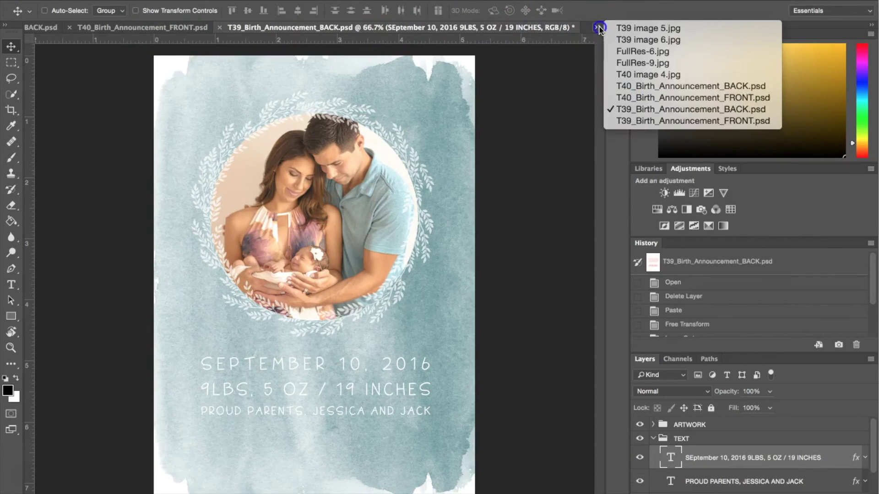
click(637, 121)
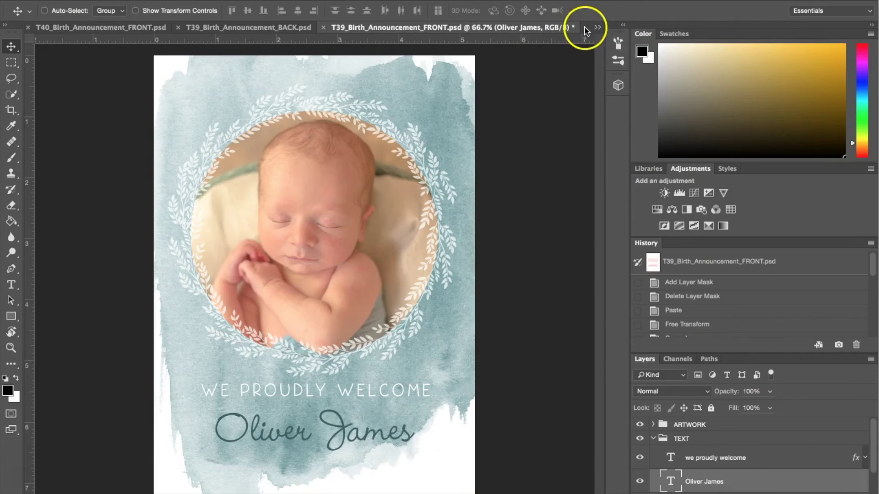